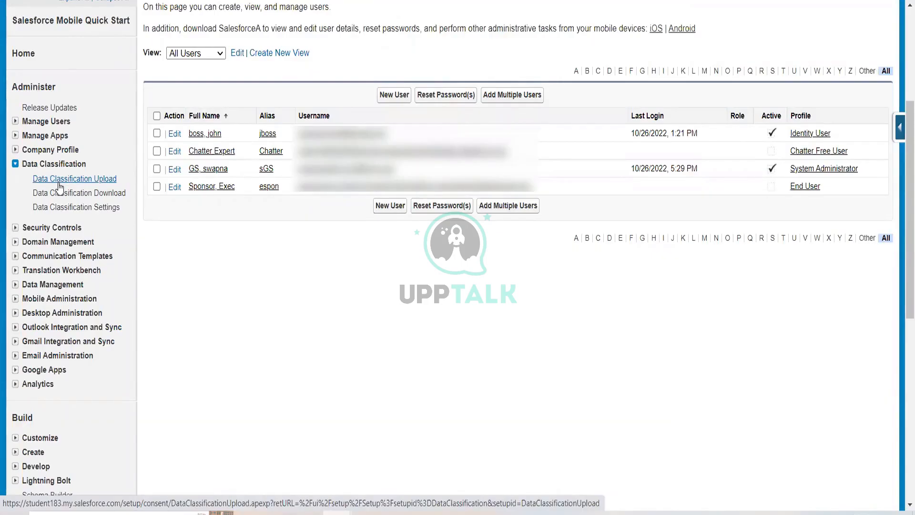
Collapse Data Classification, expand Security Controls in the setup tree, and open Security Alerts
{"action": "left_click", "coordinate": [16, 164]}
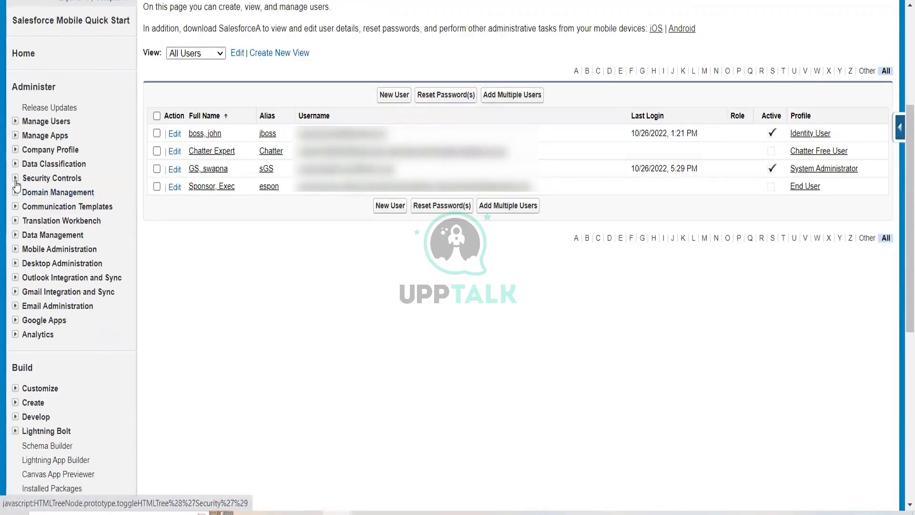
{"action": "left_click", "coordinate": [16, 179]}
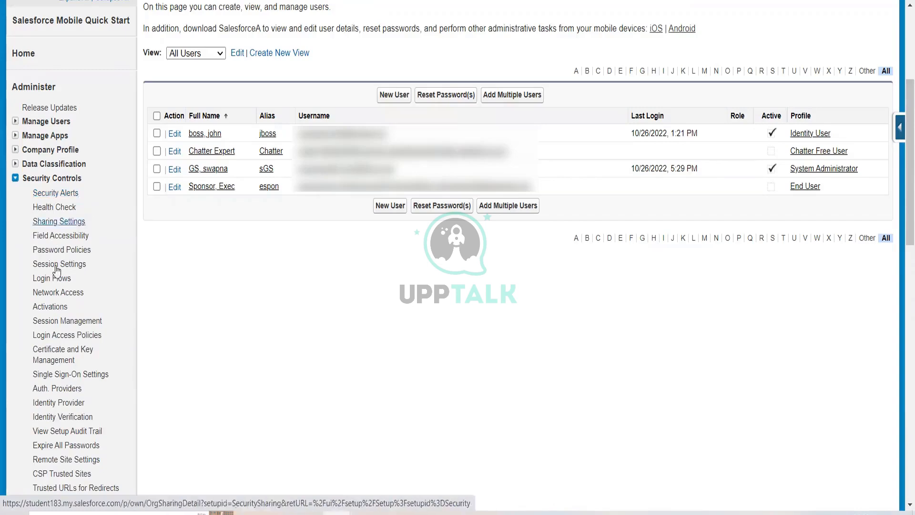
{"action": "scroll", "coordinate": [56, 277], "scroll_direction": "down", "scroll_amount": 3}
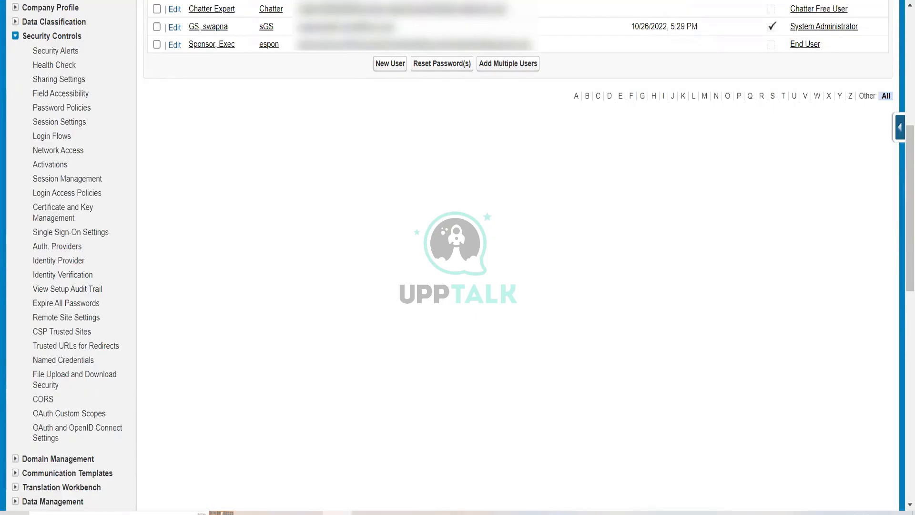
{"action": "left_click", "coordinate": [54, 51]}
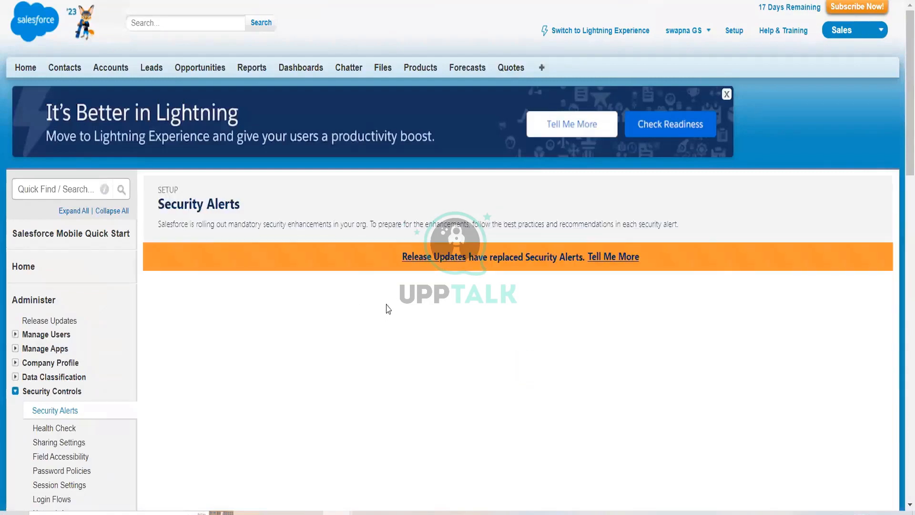
Open Release Updates from the notice on the Security Alerts page
{"action": "scroll", "coordinate": [388, 307], "scroll_direction": "down", "scroll_amount": 2}
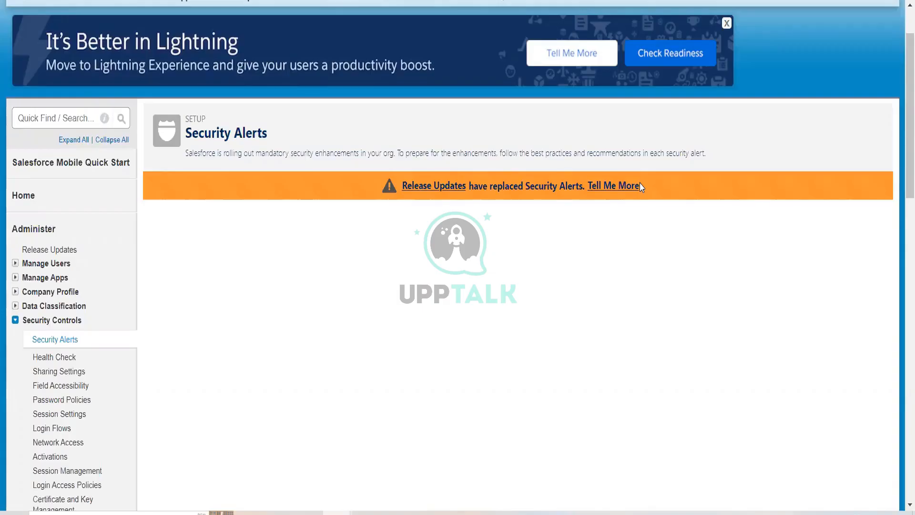
{"action": "left_click", "coordinate": [416, 185]}
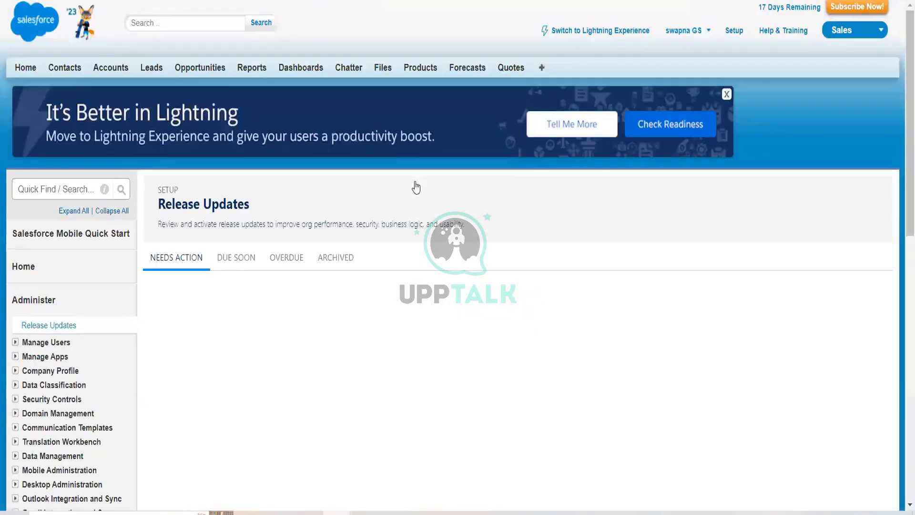
Review the enforcement schedules and descriptions of the first release updates listed under Needs Action
{"action": "scroll", "coordinate": [382, 310], "scroll_direction": "down", "scroll_amount": 3}
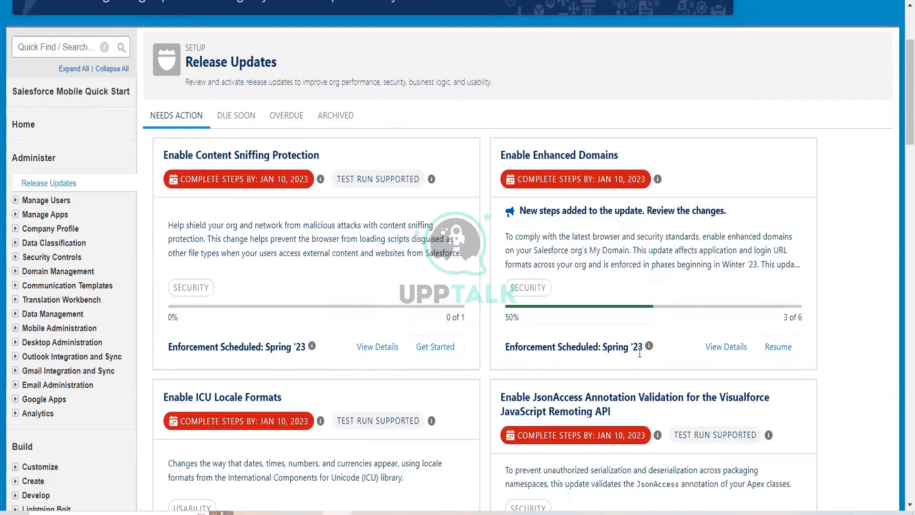
{"action": "scroll", "coordinate": [640, 353], "scroll_direction": "down", "scroll_amount": 2}
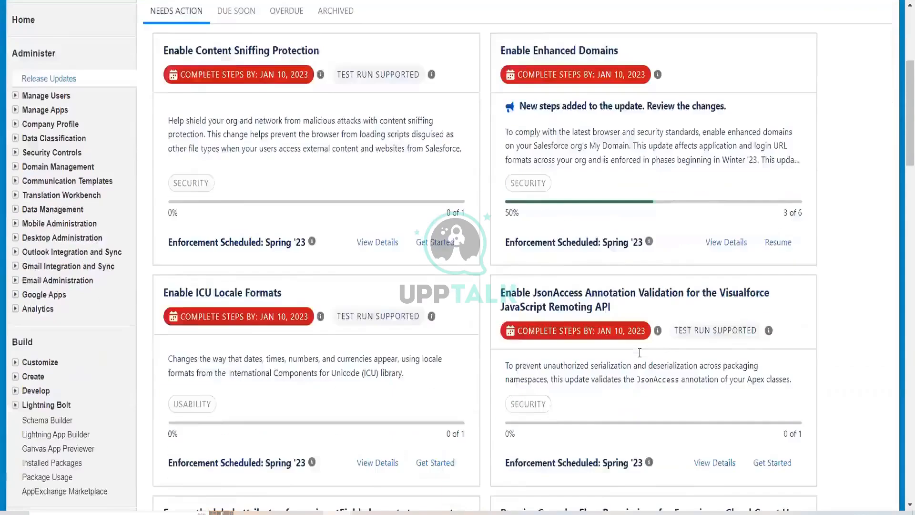
{"action": "scroll", "coordinate": [639, 352], "scroll_direction": "up", "scroll_amount": 2}
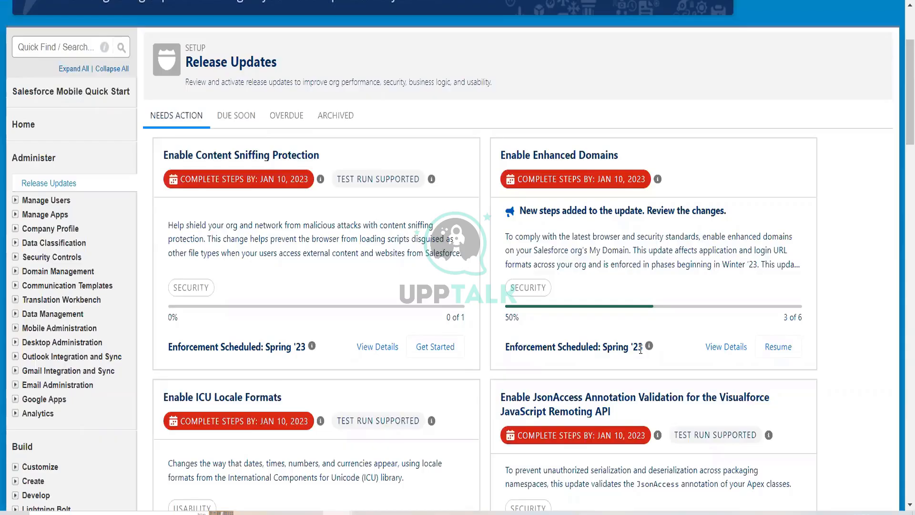
{"action": "scroll", "coordinate": [563, 353], "scroll_direction": "down", "scroll_amount": 5}
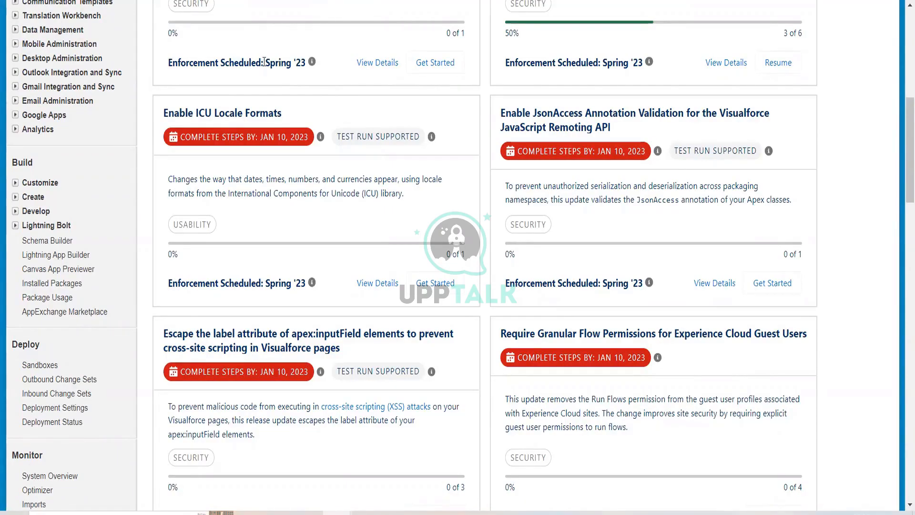
{"action": "left_click_drag", "start_coordinate": [265, 62], "coordinate": [311, 68]}
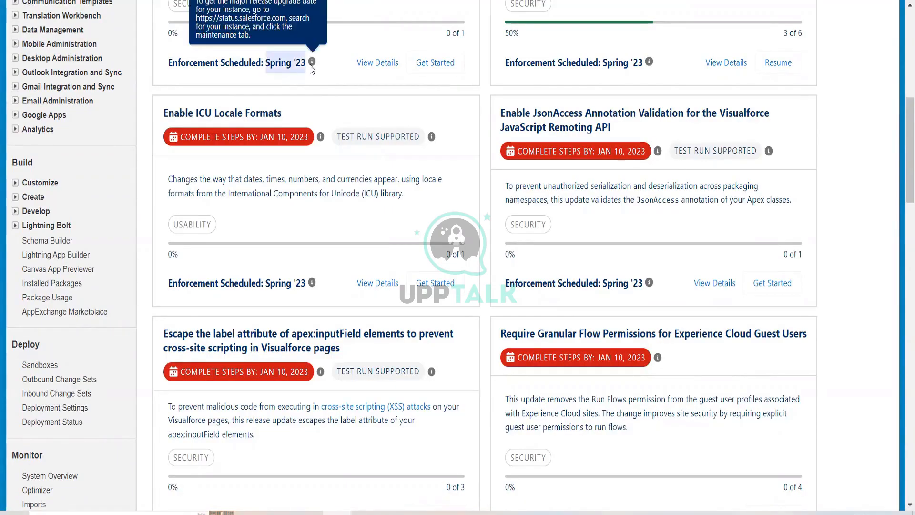
{"action": "scroll", "coordinate": [310, 83], "scroll_direction": "up", "scroll_amount": 2}
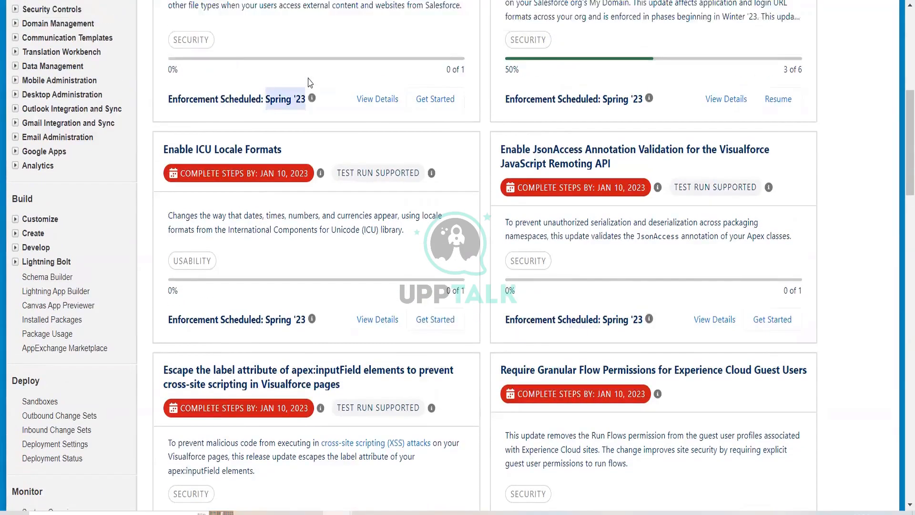
{"action": "mouse_move", "coordinate": [313, 134]}
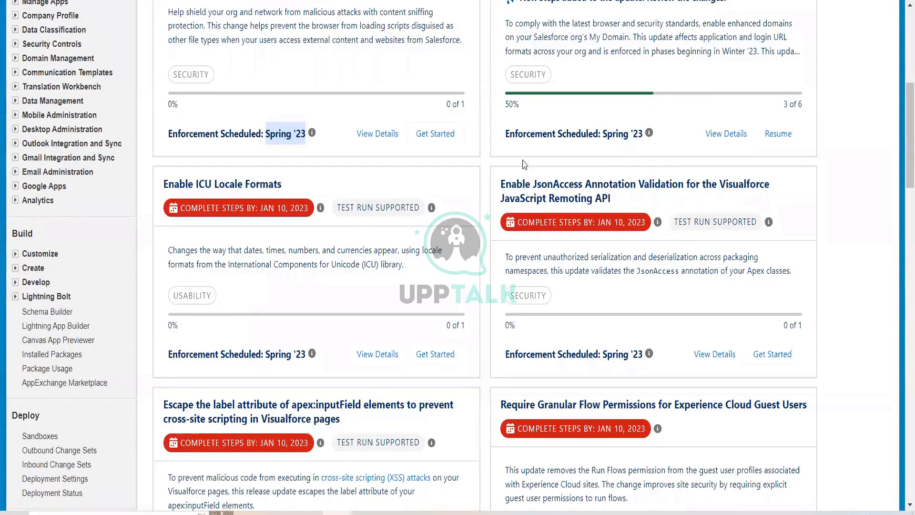
{"action": "scroll", "coordinate": [548, 199], "scroll_direction": "up", "scroll_amount": 2}
{"action": "scroll", "coordinate": [548, 200], "scroll_direction": "up", "scroll_amount": 5}
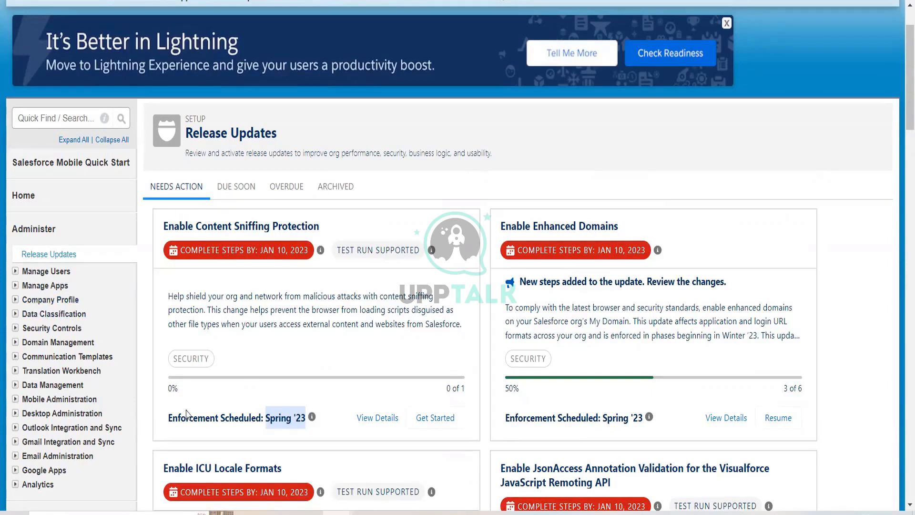
{"action": "scroll", "coordinate": [220, 460], "scroll_direction": "down", "scroll_amount": 1}
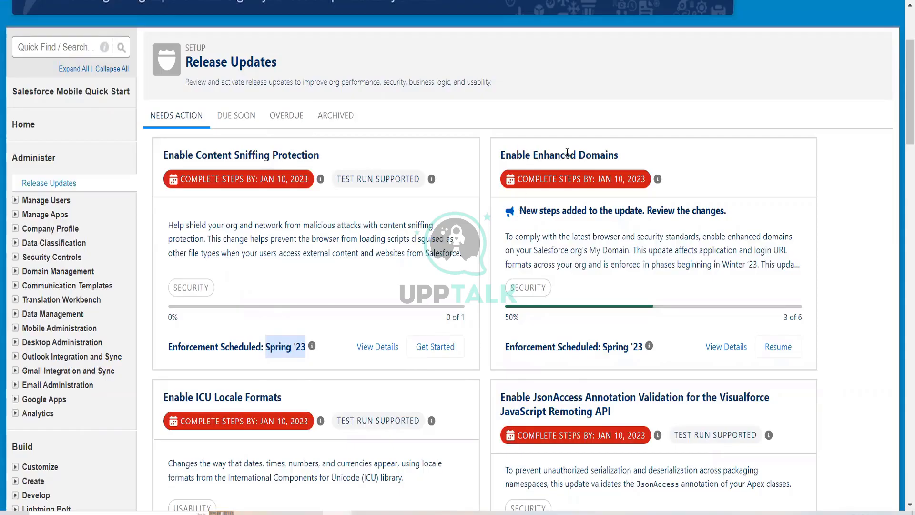
{"action": "left_click_drag", "start_coordinate": [567, 153], "coordinate": [657, 160]}
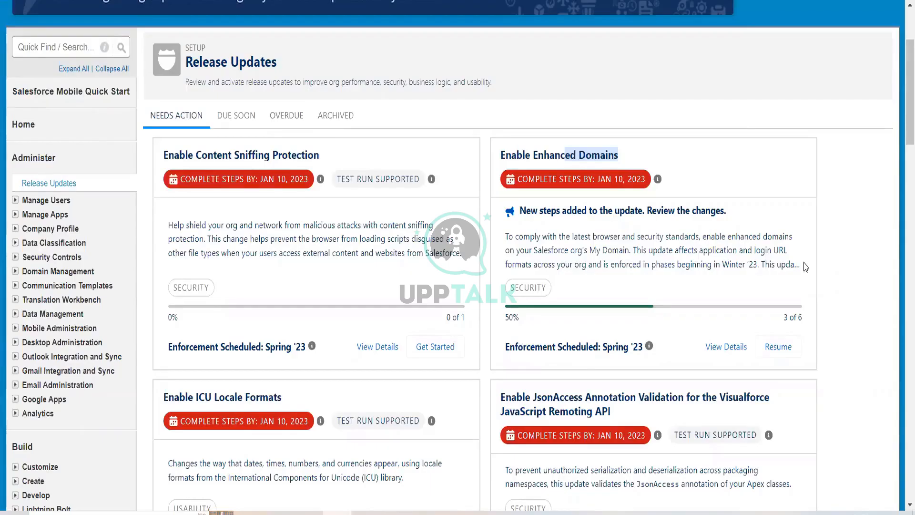
Scroll through every release update under Needs Action, examining each card's completion date and enforcement season
{"action": "scroll", "coordinate": [585, 385], "scroll_direction": "down", "scroll_amount": 3}
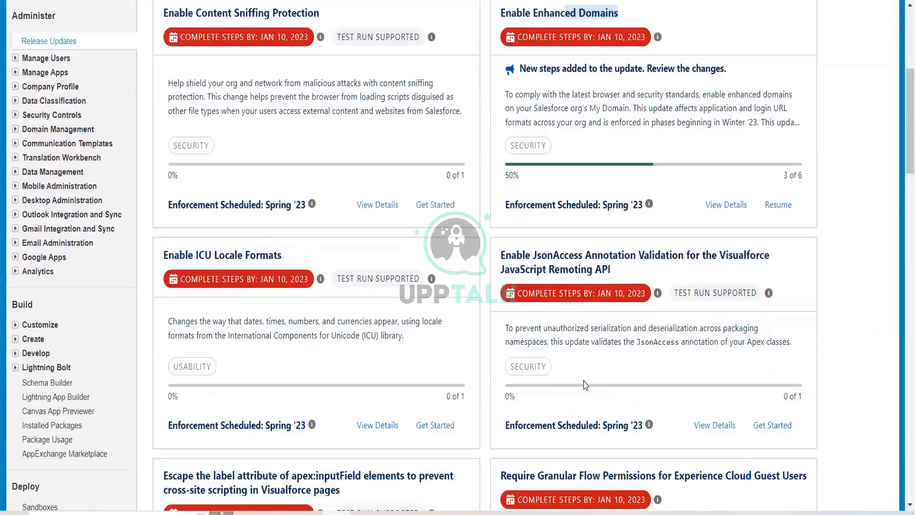
{"action": "scroll", "coordinate": [586, 386], "scroll_direction": "down", "scroll_amount": 4}
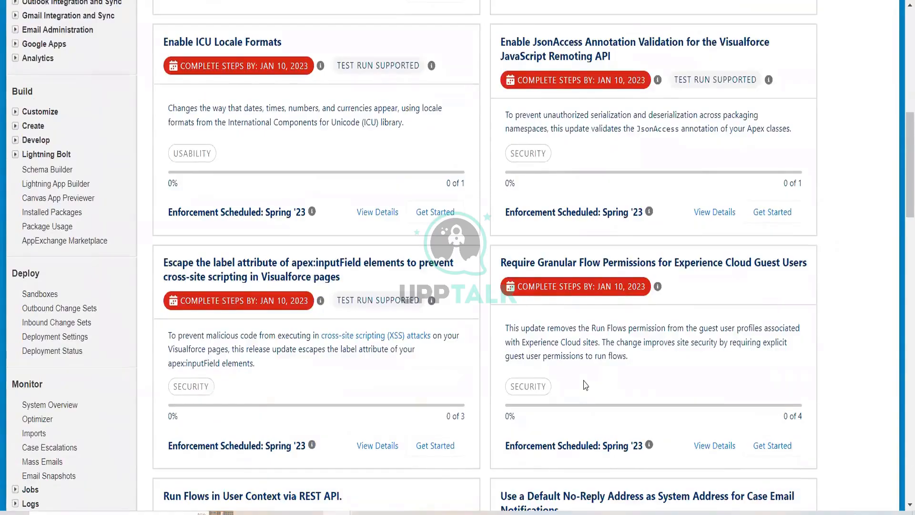
{"action": "scroll", "coordinate": [585, 386], "scroll_direction": "down", "scroll_amount": 2}
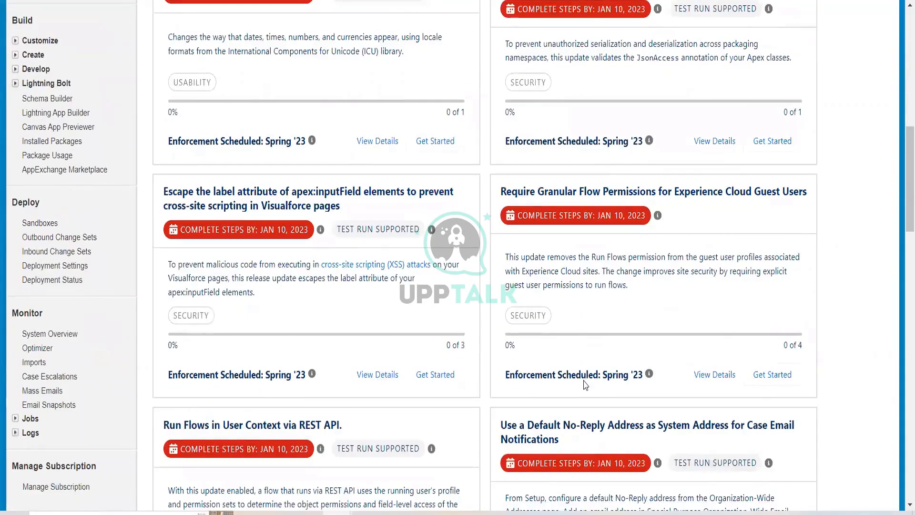
{"action": "scroll", "coordinate": [585, 386], "scroll_direction": "down", "scroll_amount": 2}
{"action": "scroll", "coordinate": [585, 383], "scroll_direction": "down", "scroll_amount": 3}
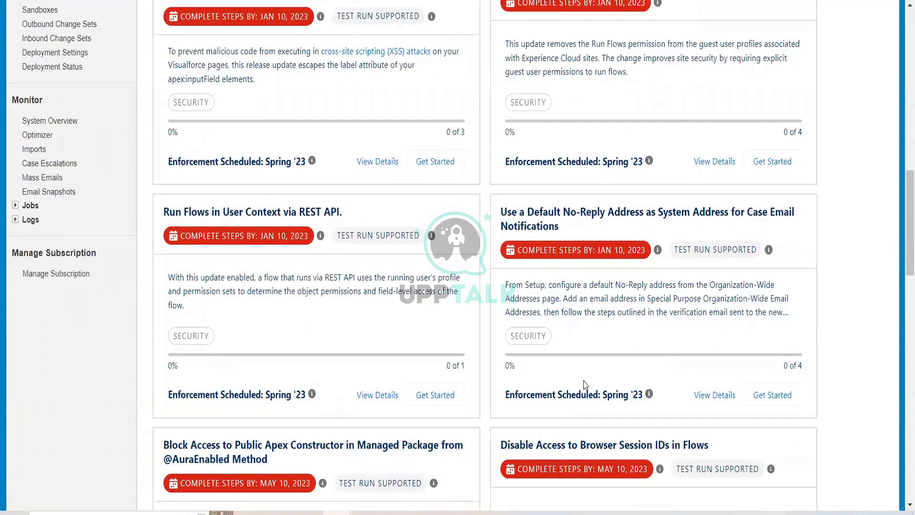
{"action": "scroll", "coordinate": [585, 385], "scroll_direction": "down", "scroll_amount": 4}
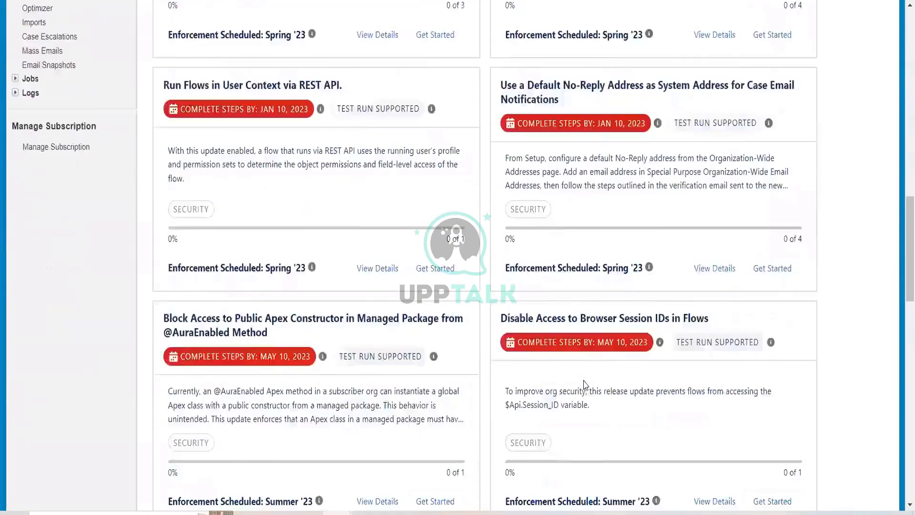
{"action": "scroll", "coordinate": [586, 384], "scroll_direction": "down", "scroll_amount": 3}
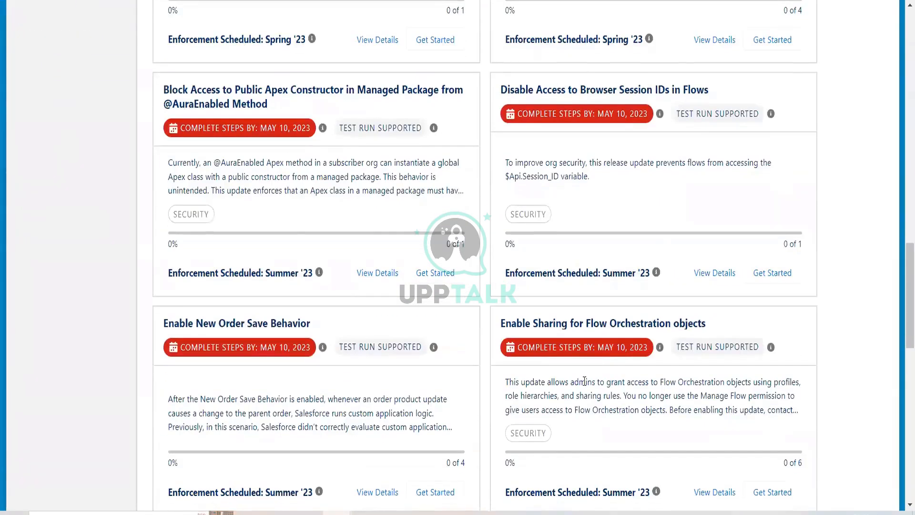
{"action": "scroll", "coordinate": [586, 381], "scroll_direction": "down", "scroll_amount": 1}
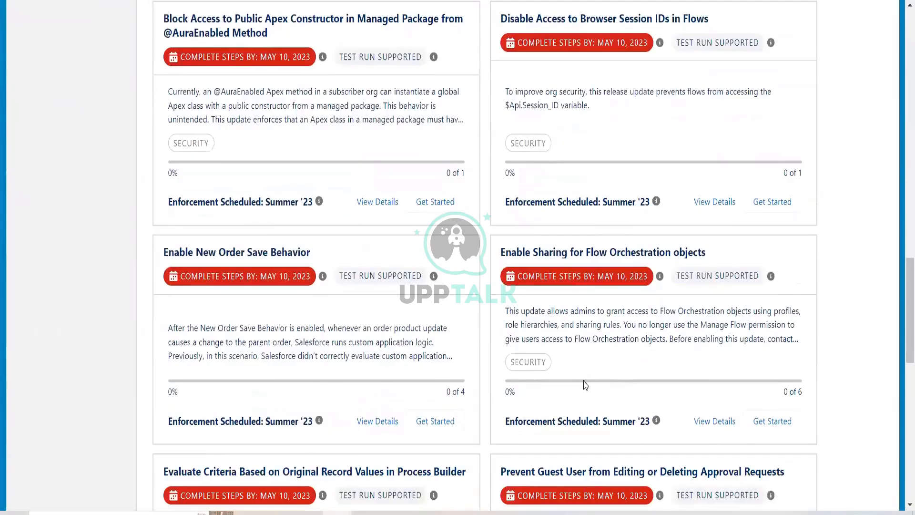
{"action": "scroll", "coordinate": [586, 384], "scroll_direction": "down", "scroll_amount": 4}
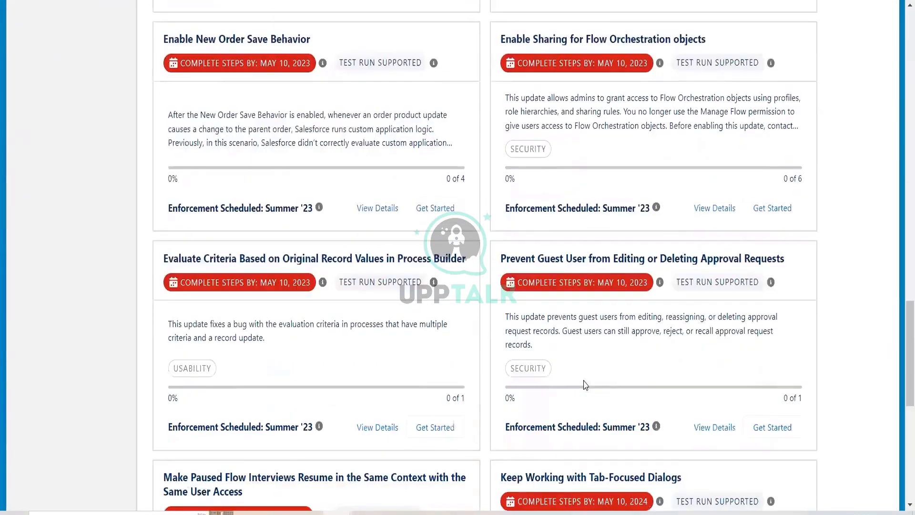
{"action": "scroll", "coordinate": [585, 384], "scroll_direction": "down", "scroll_amount": 4}
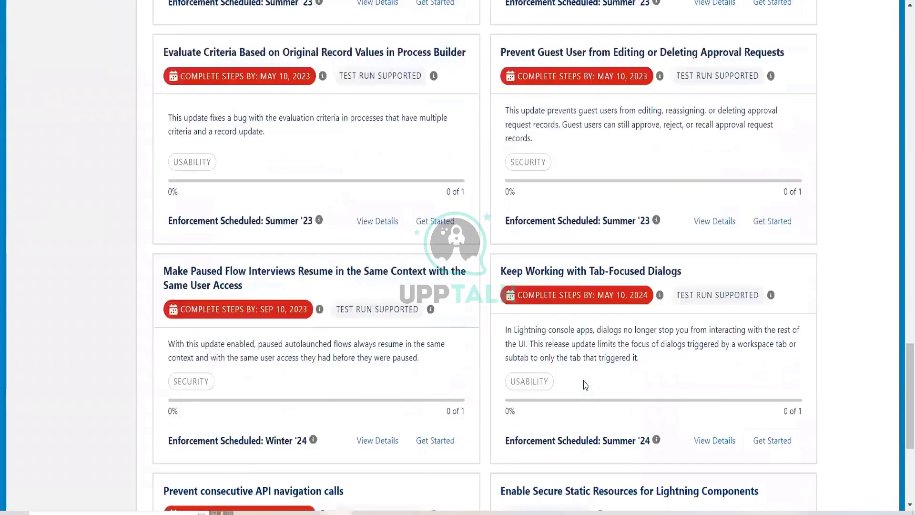
{"action": "scroll", "coordinate": [586, 385], "scroll_direction": "down", "scroll_amount": 3}
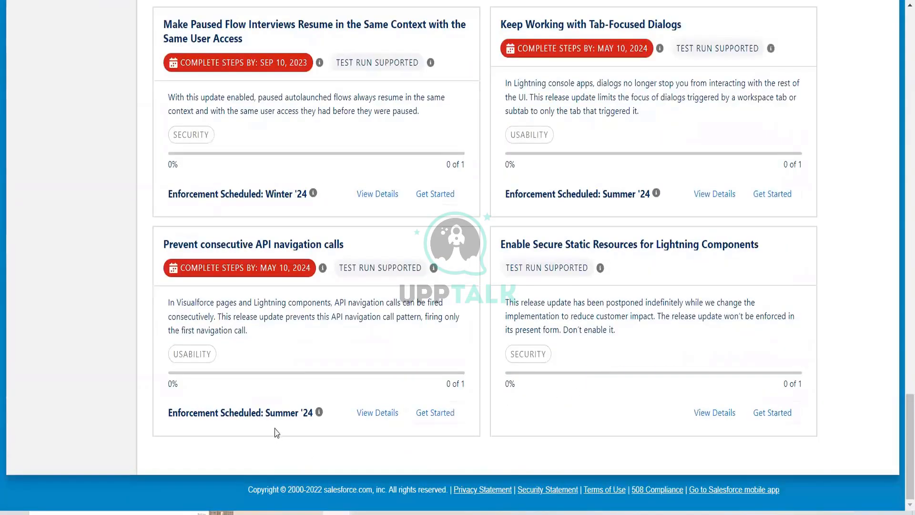
{"action": "left_click_drag", "start_coordinate": [260, 413], "coordinate": [319, 413]}
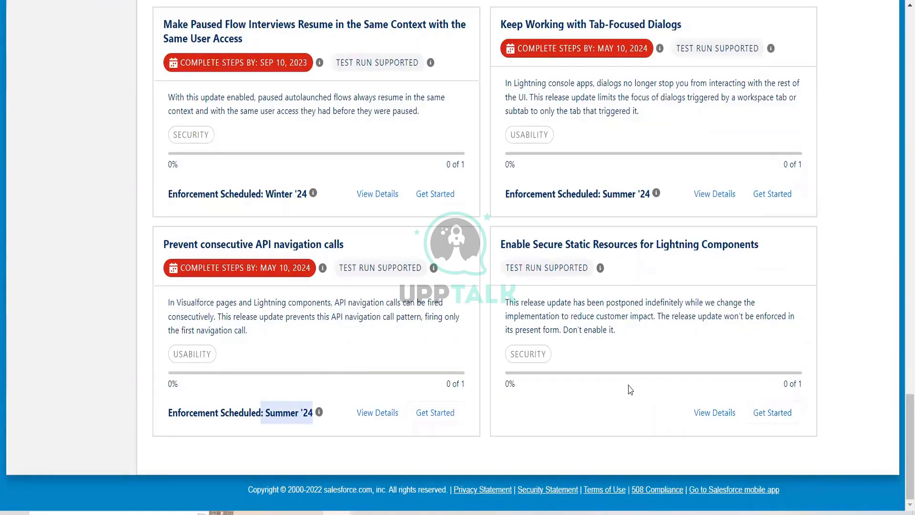
{"action": "left_click_drag", "start_coordinate": [266, 193], "coordinate": [297, 194]}
{"action": "scroll", "coordinate": [462, 282], "scroll_direction": "up", "scroll_amount": 3}
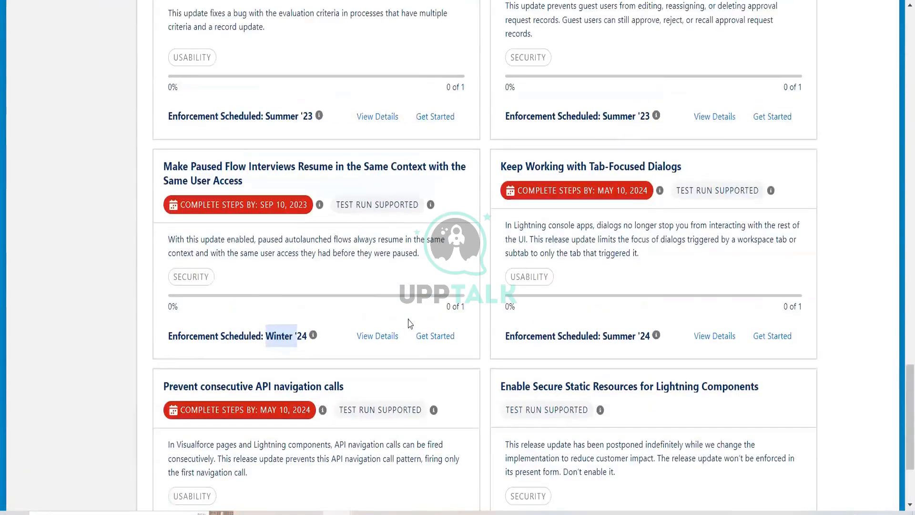
{"action": "scroll", "coordinate": [593, 279], "scroll_direction": "up", "scroll_amount": 2}
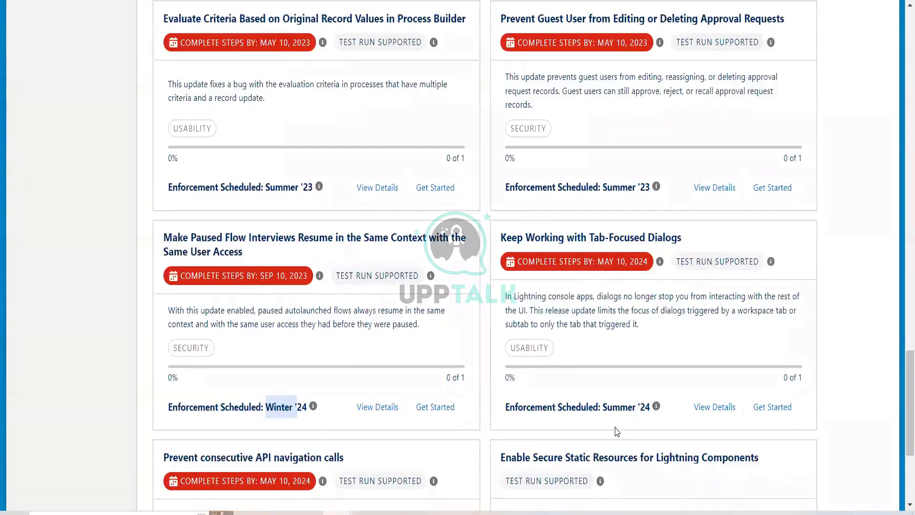
{"action": "scroll", "coordinate": [617, 419], "scroll_direction": "down", "scroll_amount": 2}
{"action": "mouse_move", "coordinate": [657, 336]}
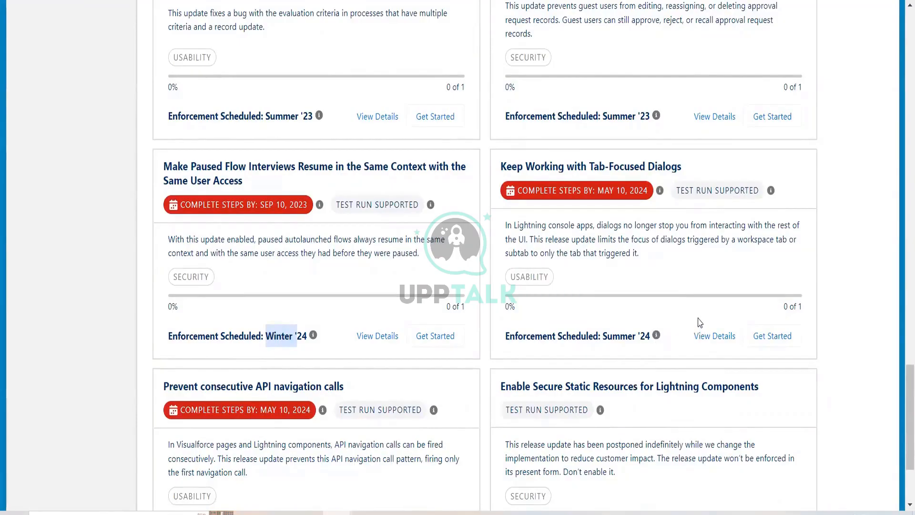
{"action": "scroll", "coordinate": [426, 327], "scroll_direction": "up", "scroll_amount": 1}
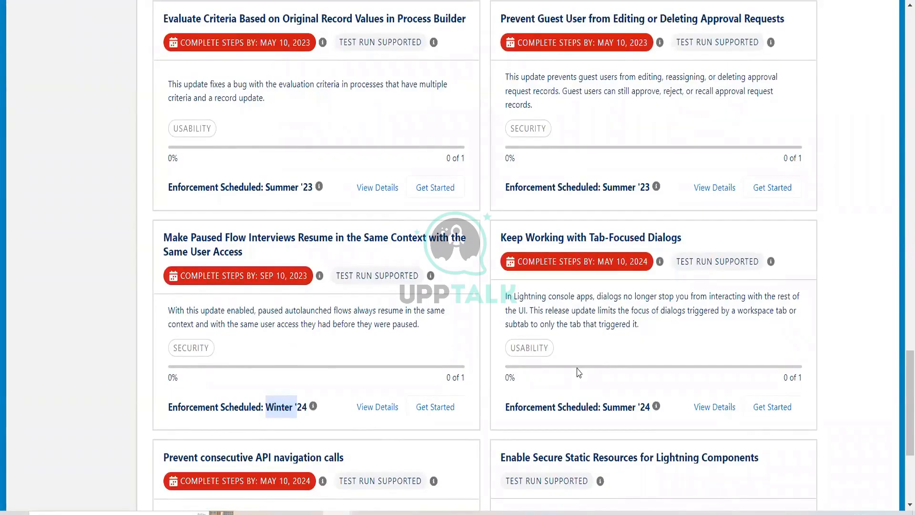
{"action": "scroll", "coordinate": [579, 372], "scroll_direction": "down", "scroll_amount": 3}
{"action": "scroll", "coordinate": [578, 371], "scroll_direction": "up", "scroll_amount": 4}
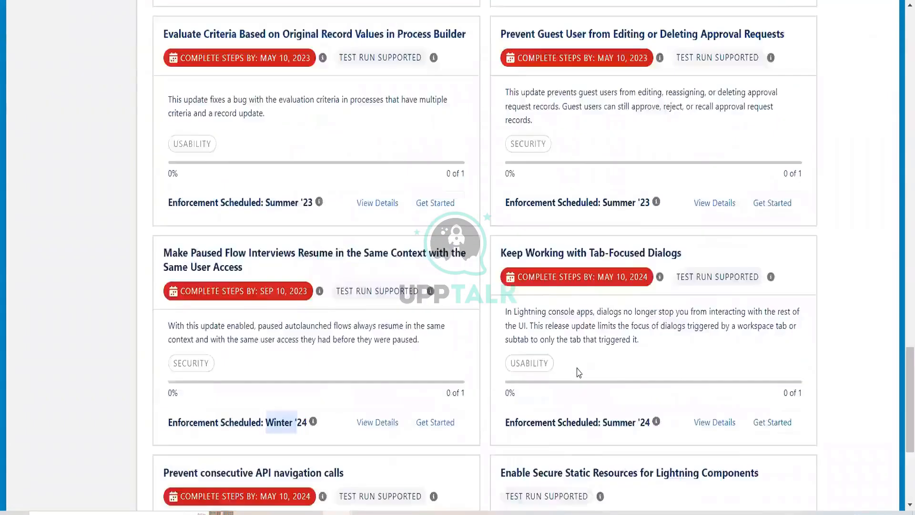
{"action": "scroll", "coordinate": [578, 369], "scroll_direction": "up", "scroll_amount": 12}
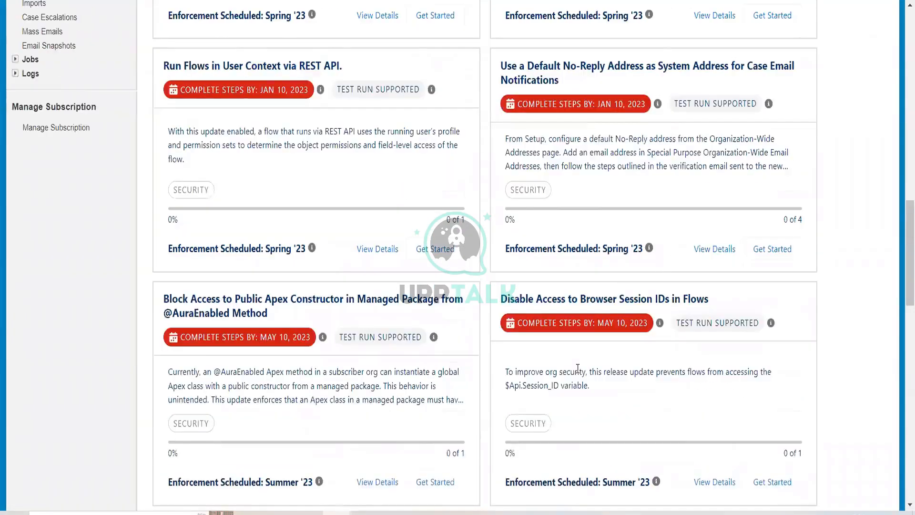
{"action": "scroll", "coordinate": [578, 369], "scroll_direction": "up", "scroll_amount": 12}
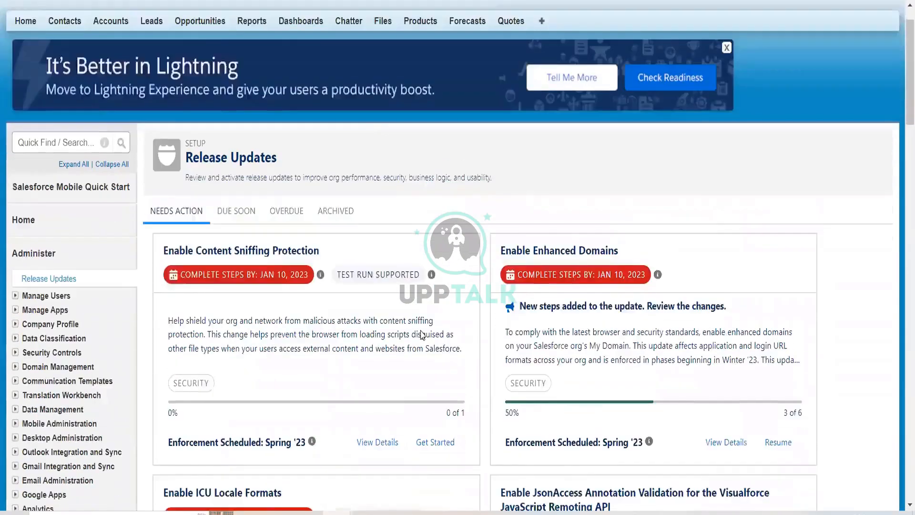
{"action": "scroll", "coordinate": [422, 336], "scroll_direction": "down", "scroll_amount": 1}
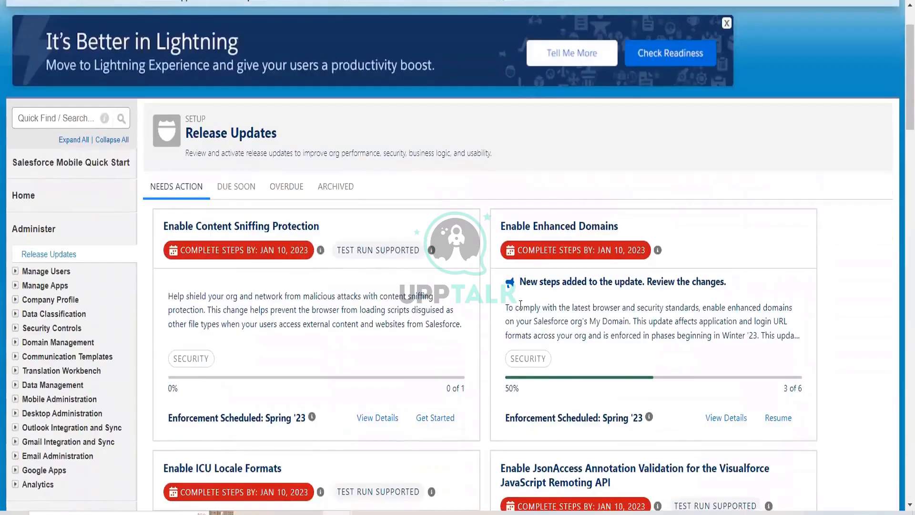
Check the Due Soon and Overdue tabs of the release updates
{"action": "left_click", "coordinate": [237, 188]}
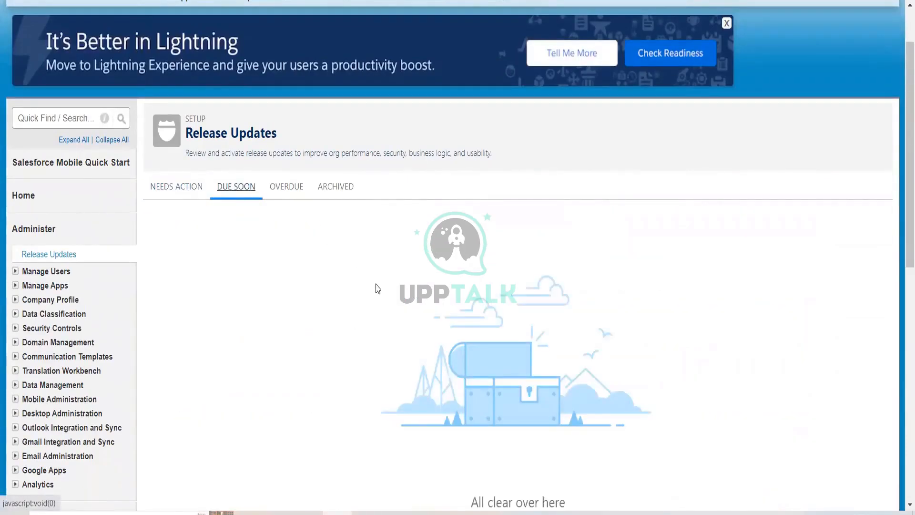
{"action": "scroll", "coordinate": [378, 290], "scroll_direction": "down", "scroll_amount": 5}
{"action": "scroll", "coordinate": [379, 290], "scroll_direction": "up", "scroll_amount": 5}
{"action": "left_click", "coordinate": [280, 189]}
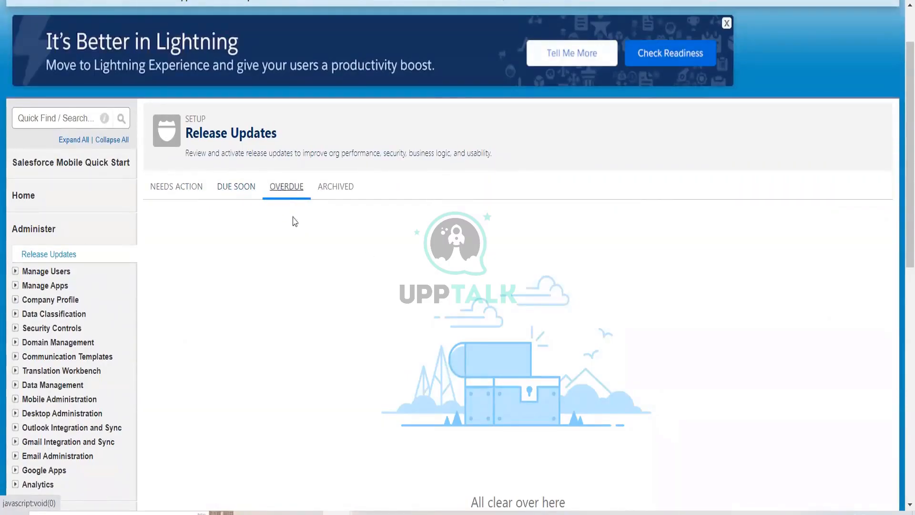
Open the Archived tab and scroll through the archived release updates, examining their completion dates and enforcement releases
{"action": "left_click", "coordinate": [326, 190]}
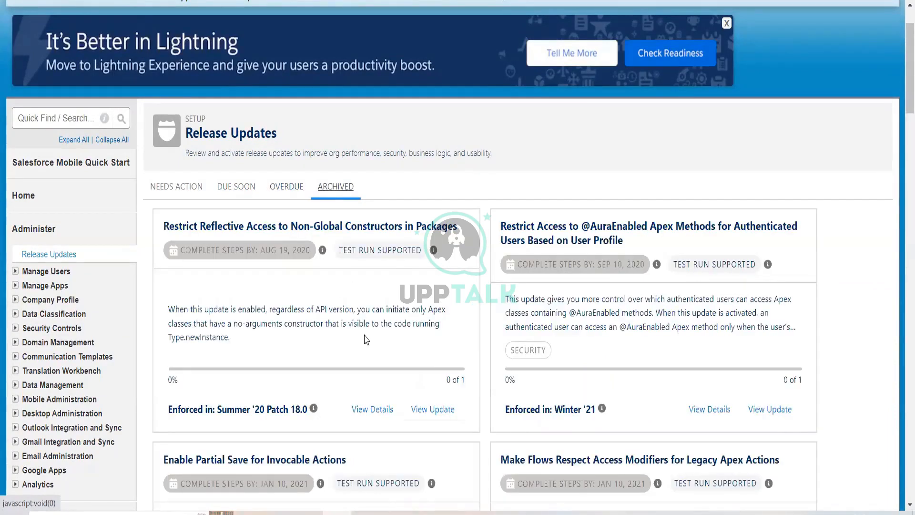
{"action": "scroll", "coordinate": [366, 340], "scroll_direction": "down", "scroll_amount": 5}
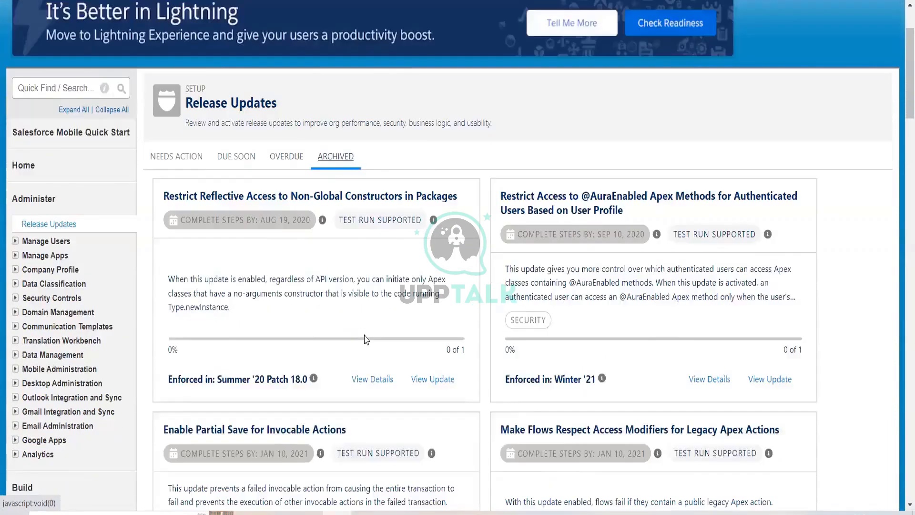
{"action": "scroll", "coordinate": [376, 337], "scroll_direction": "up", "scroll_amount": 8}
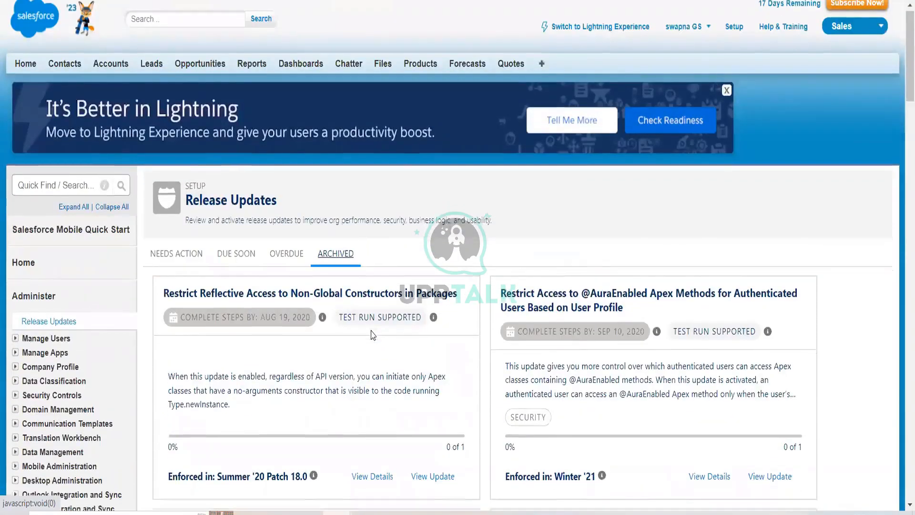
{"action": "scroll", "coordinate": [374, 335], "scroll_direction": "down", "scroll_amount": 3}
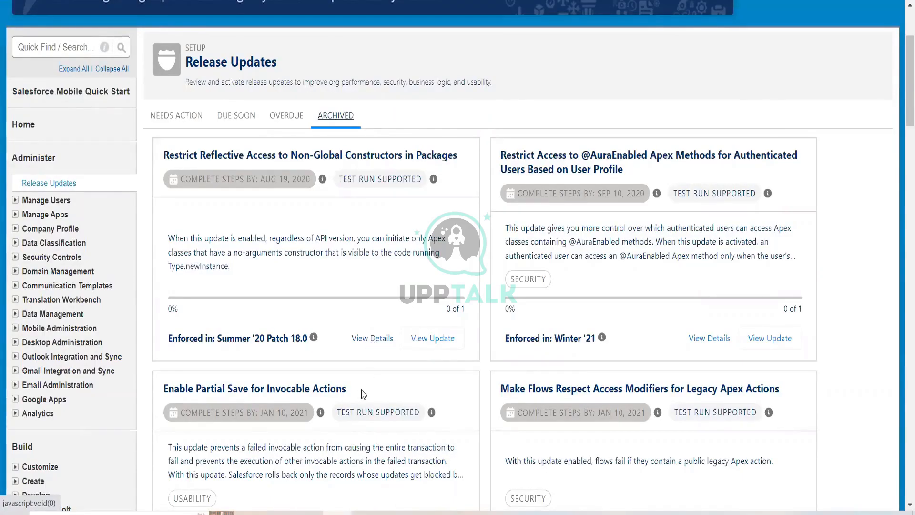
{"action": "scroll", "coordinate": [364, 393], "scroll_direction": "down", "scroll_amount": 3}
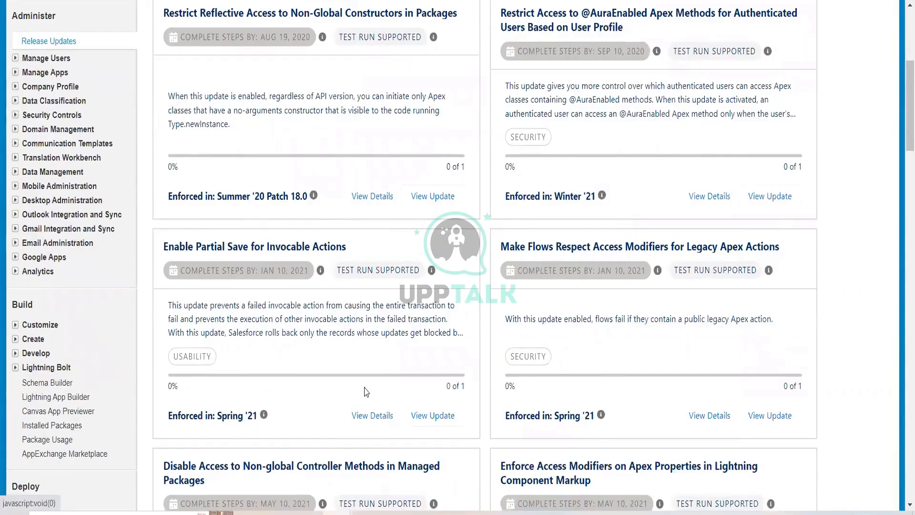
{"action": "scroll", "coordinate": [367, 392], "scroll_direction": "down", "scroll_amount": 12}
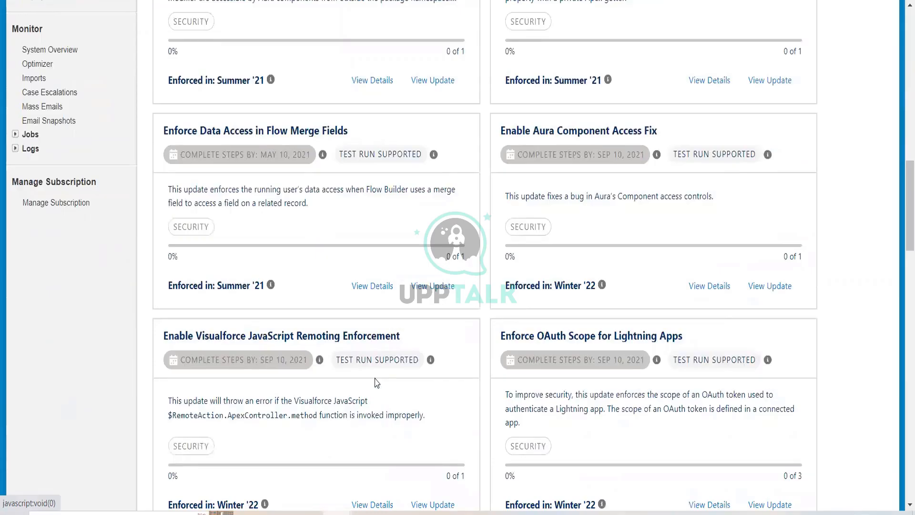
{"action": "scroll", "coordinate": [376, 383], "scroll_direction": "down", "scroll_amount": 20}
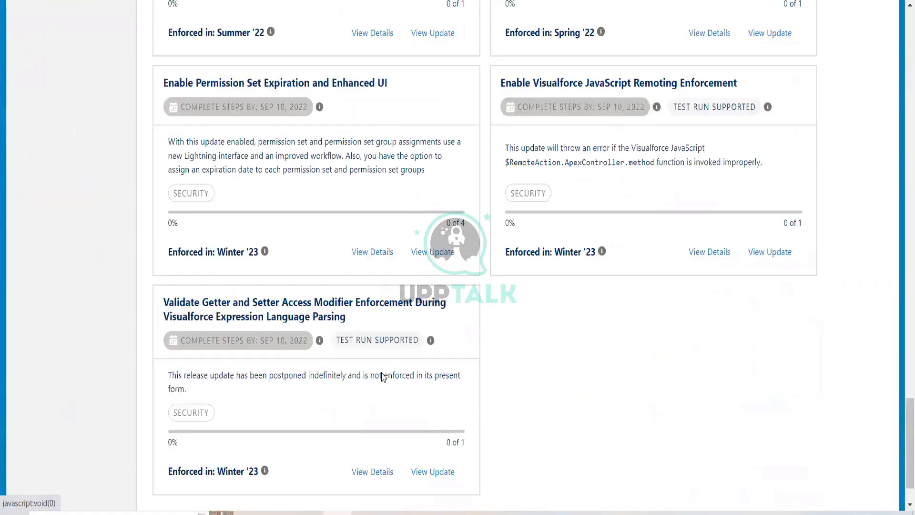
{"action": "scroll", "coordinate": [384, 377], "scroll_direction": "down", "scroll_amount": 1}
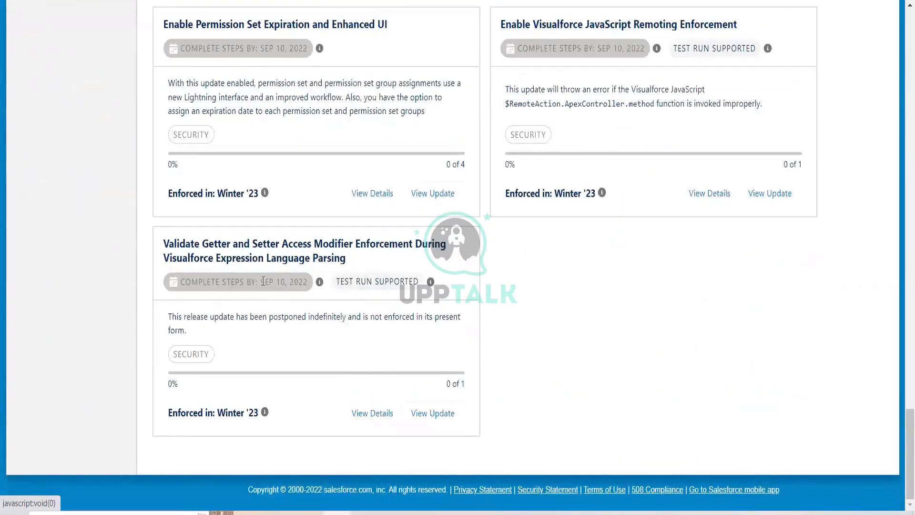
{"action": "left_click_drag", "start_coordinate": [263, 282], "coordinate": [308, 283]}
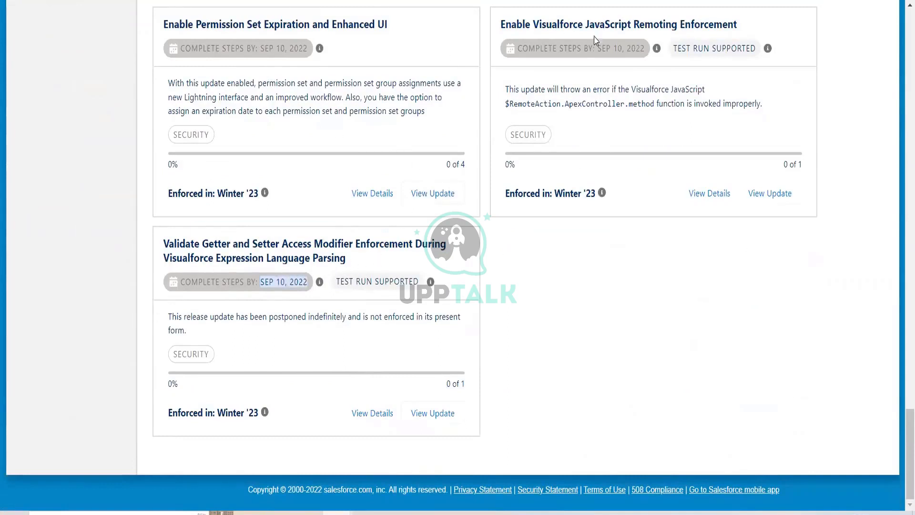
{"action": "left_click_drag", "start_coordinate": [581, 48], "coordinate": [646, 54]}
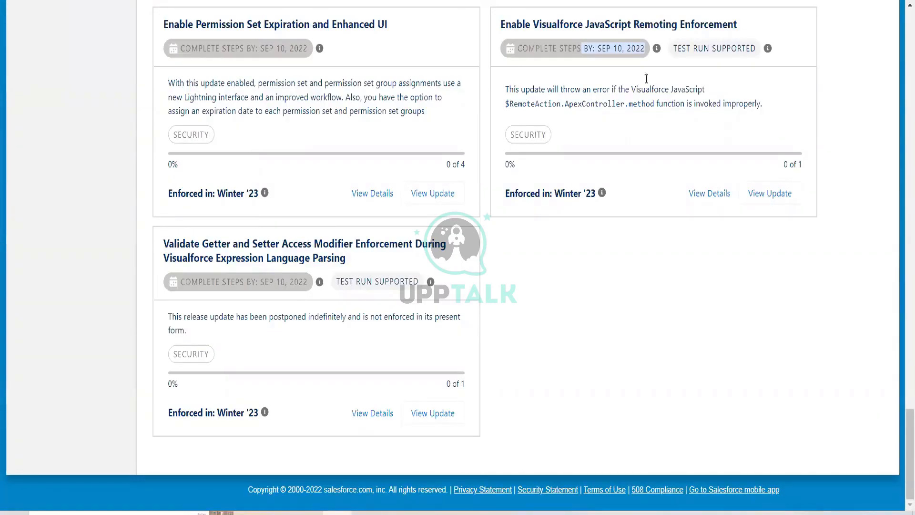
{"action": "scroll", "coordinate": [674, 303], "scroll_direction": "up", "scroll_amount": 6}
{"action": "scroll", "coordinate": [675, 303], "scroll_direction": "up", "scroll_amount": 20}
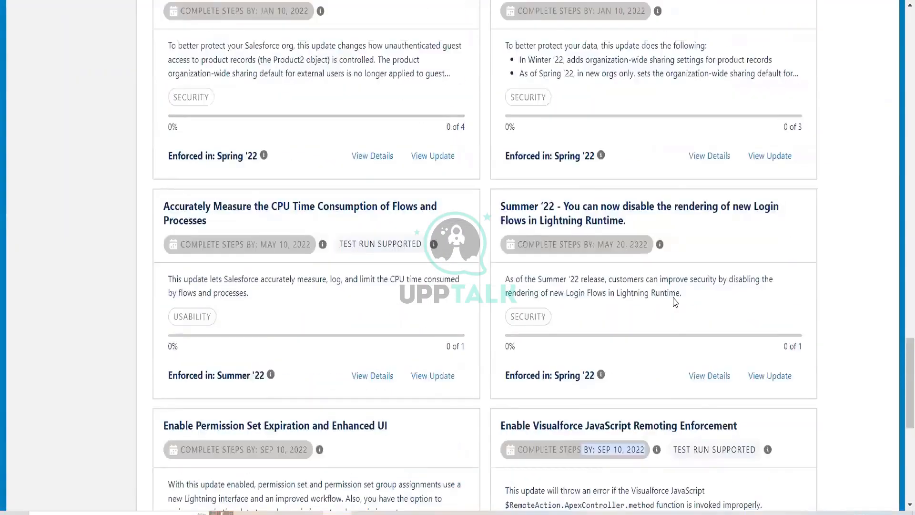
{"action": "scroll", "coordinate": [654, 369], "scroll_direction": "up", "scroll_amount": 10}
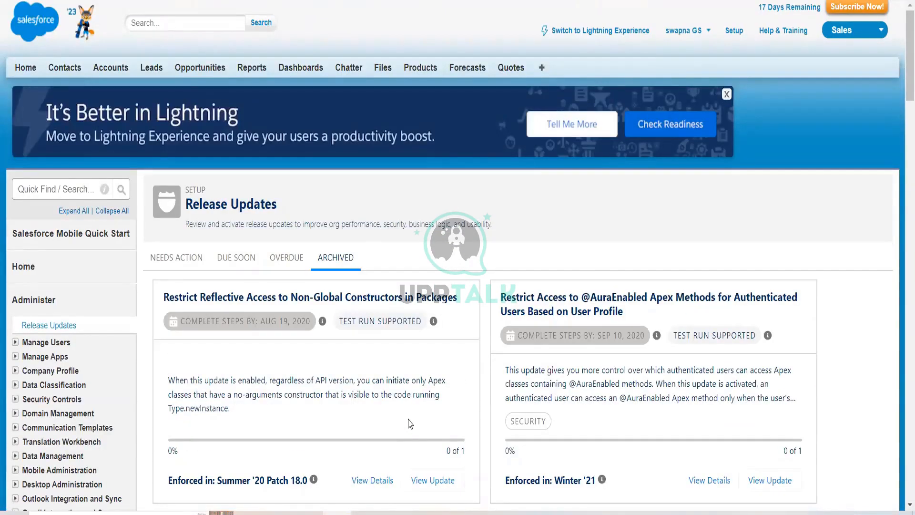
{"action": "scroll", "coordinate": [409, 423], "scroll_direction": "down", "scroll_amount": 1}
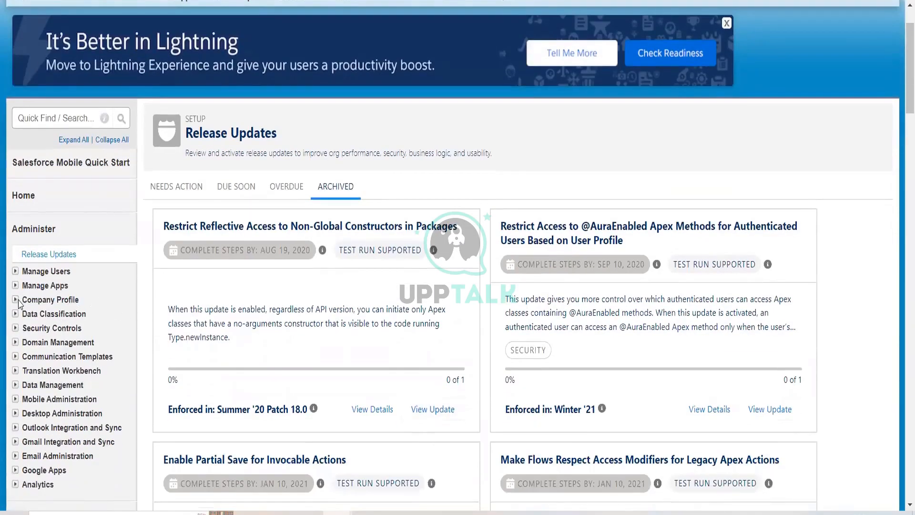
Expand Security Controls, open Field Accessibility, and choose the Account record type
{"action": "left_click", "coordinate": [15, 331]}
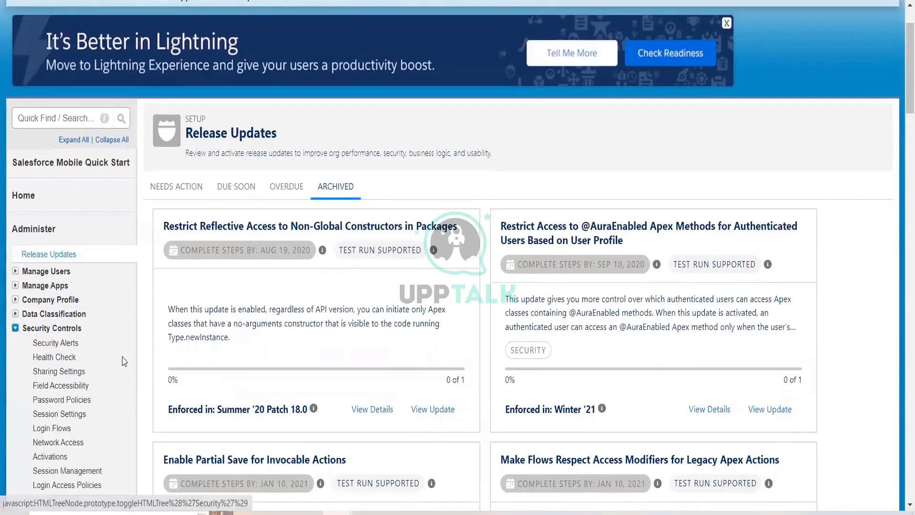
{"action": "scroll", "coordinate": [47, 120], "scroll_direction": "down", "scroll_amount": 4}
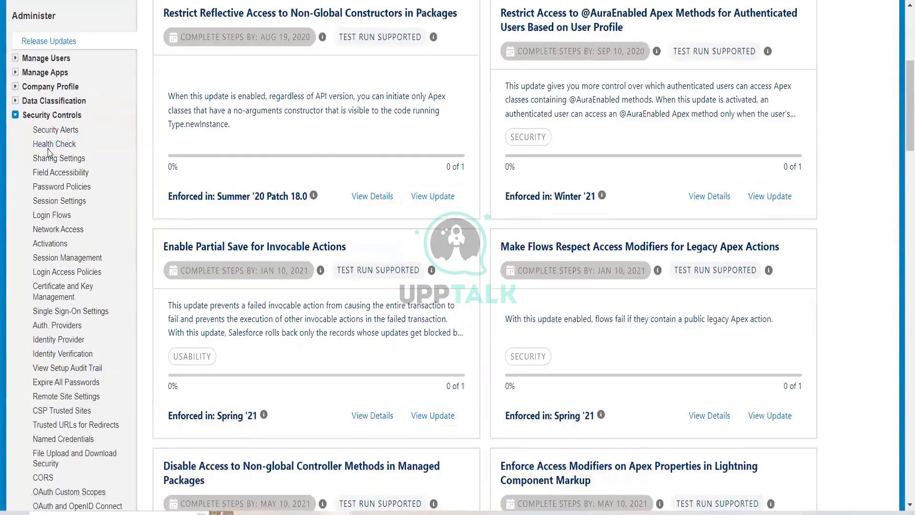
{"action": "left_click", "coordinate": [47, 176]}
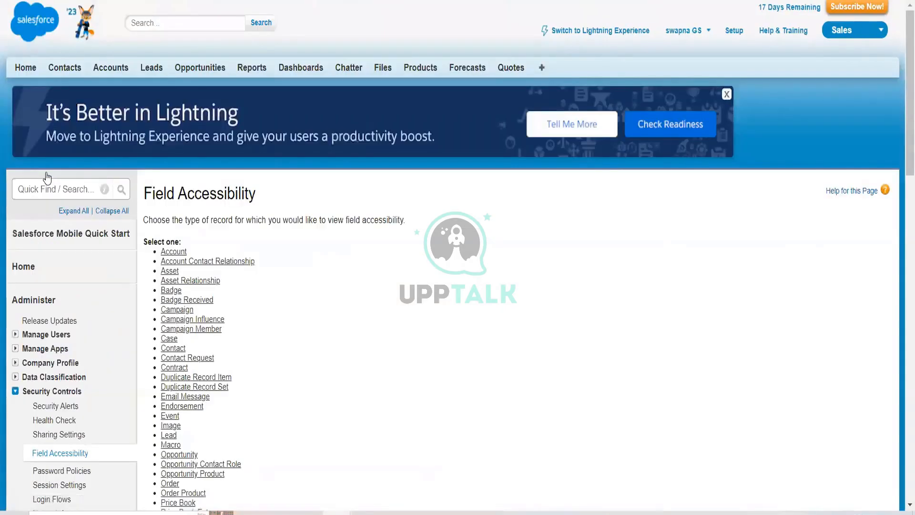
{"action": "scroll", "coordinate": [283, 366], "scroll_direction": "down", "scroll_amount": 1}
{"action": "scroll", "coordinate": [283, 366], "scroll_direction": "down", "scroll_amount": 3}
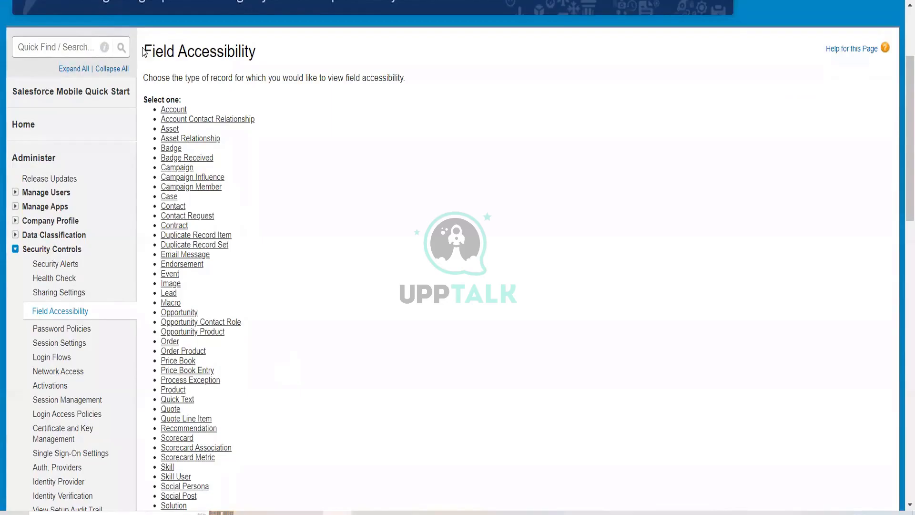
{"action": "left_click_drag", "start_coordinate": [144, 51], "coordinate": [277, 59]}
{"action": "left_click", "coordinate": [276, 55]}
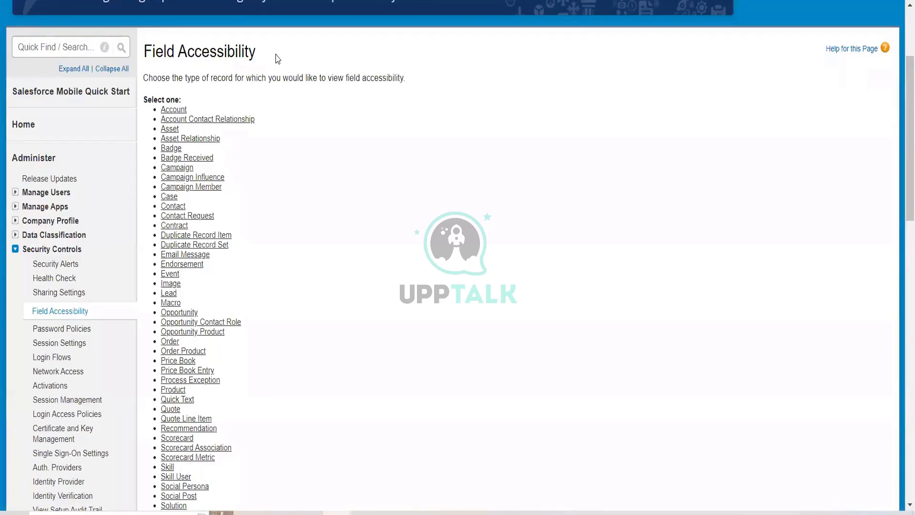
{"action": "left_click", "coordinate": [174, 113]}
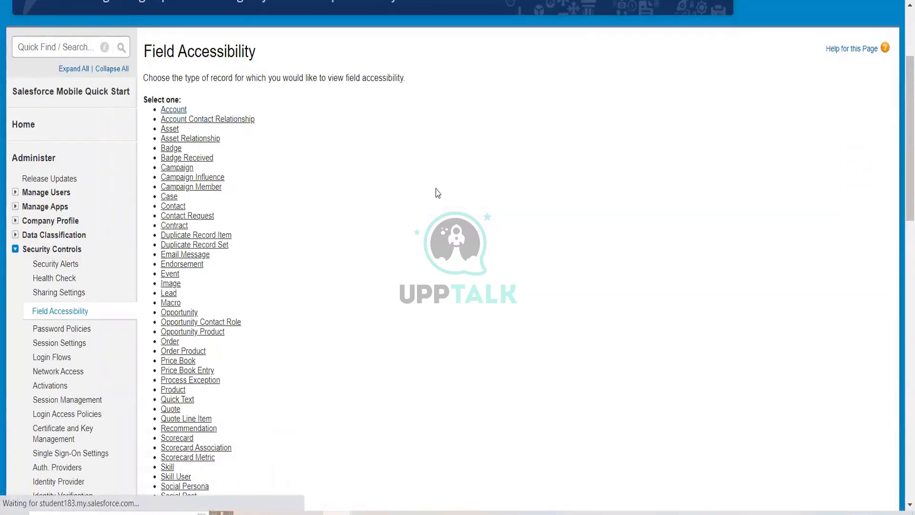
Browse the flow account record's details and related lists
{"action": "scroll", "coordinate": [219, 331], "scroll_direction": "down", "scroll_amount": 3}
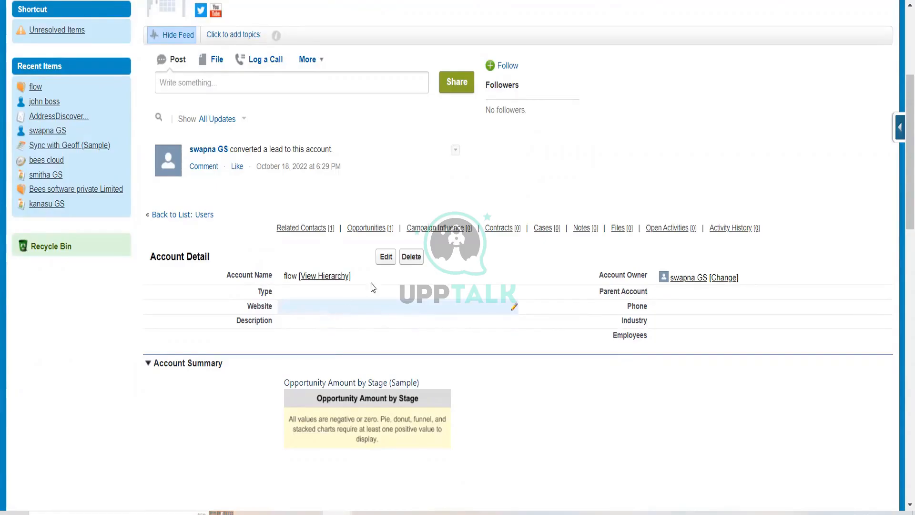
{"action": "scroll", "coordinate": [409, 278], "scroll_direction": "up", "scroll_amount": 2}
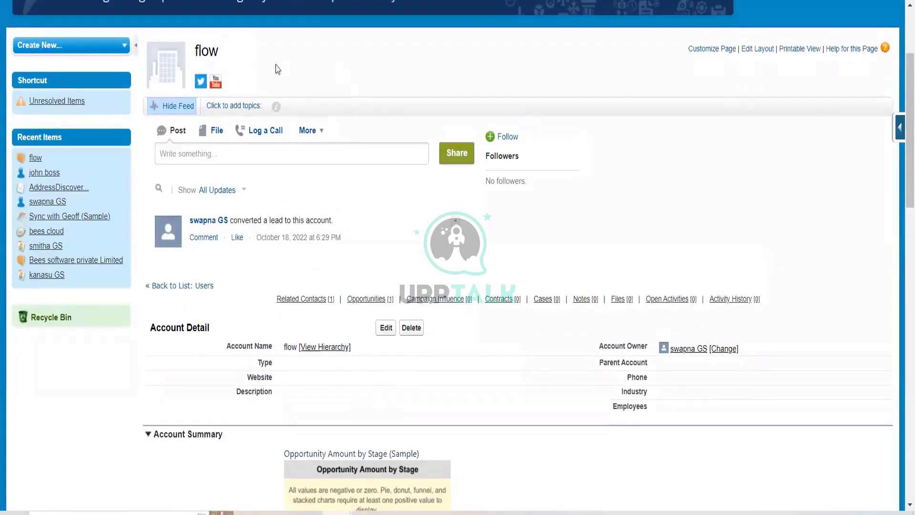
{"action": "key", "text": "alt+Left"}
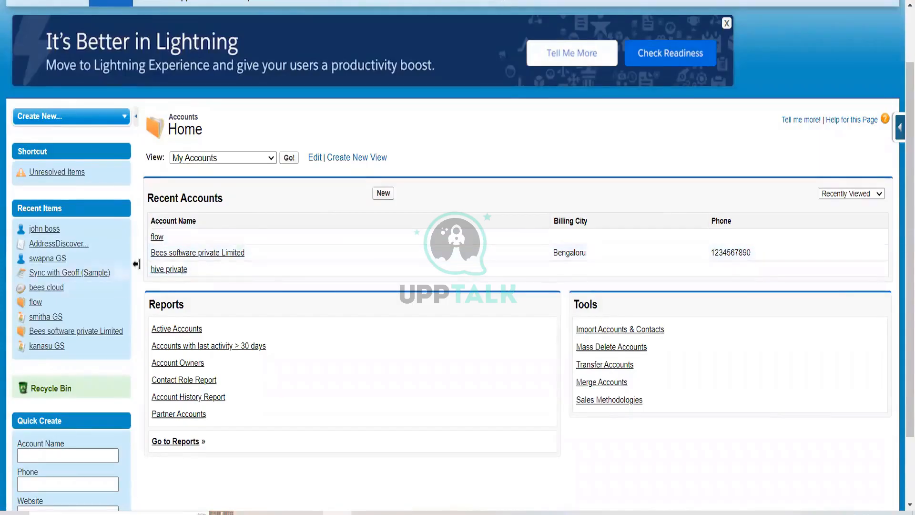
{"action": "left_click", "coordinate": [158, 237]}
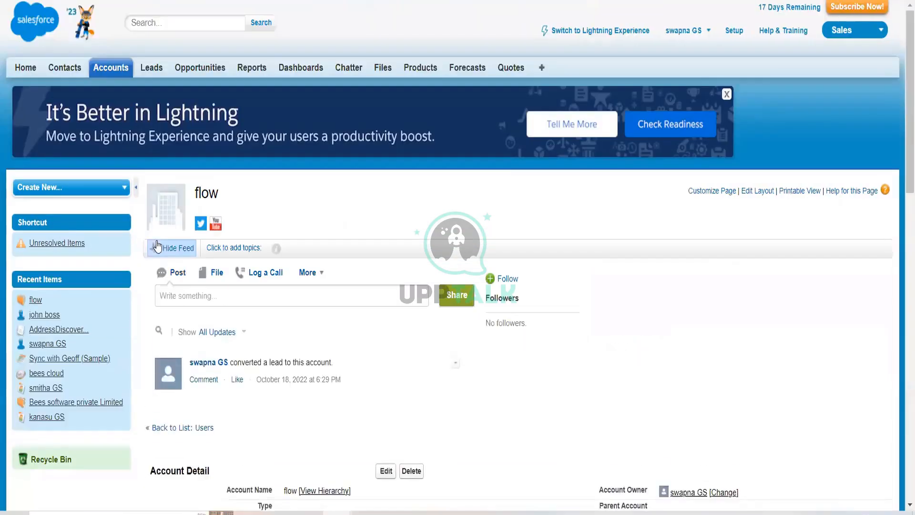
{"action": "scroll", "coordinate": [381, 405], "scroll_direction": "down", "scroll_amount": 7}
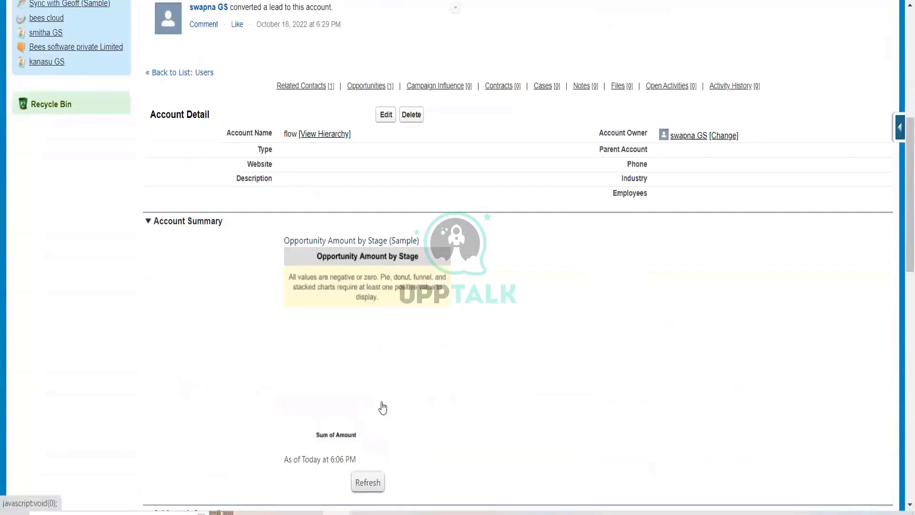
{"action": "scroll", "coordinate": [409, 363], "scroll_direction": "down", "scroll_amount": 10}
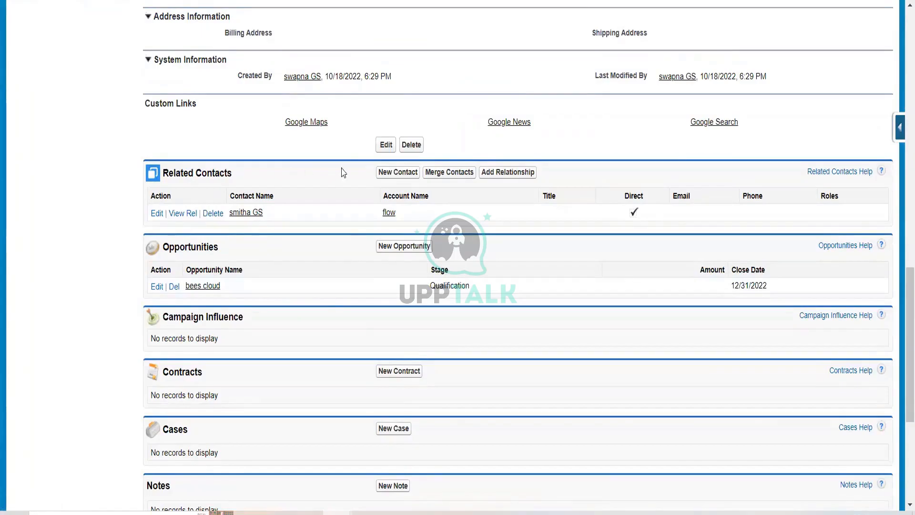
{"action": "scroll", "coordinate": [177, 195], "scroll_direction": "down", "scroll_amount": 3}
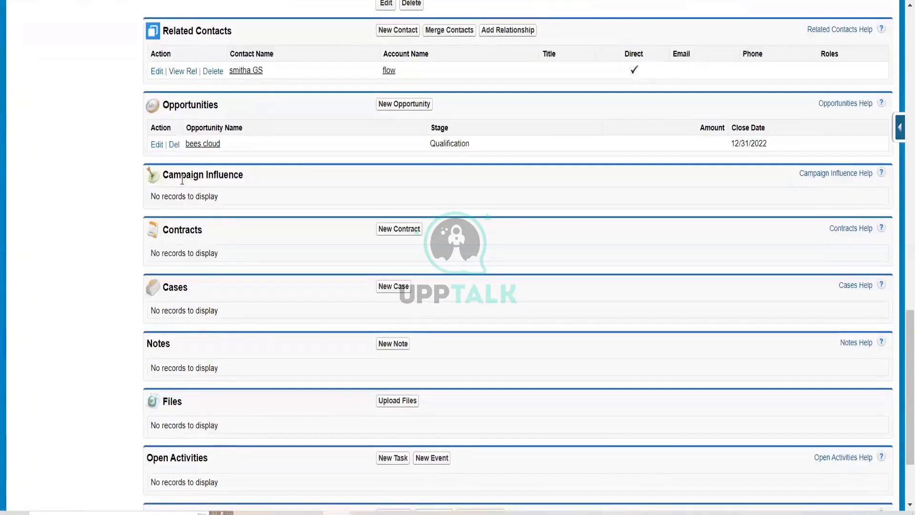
{"action": "scroll", "coordinate": [210, 193], "scroll_direction": "up", "scroll_amount": 9}
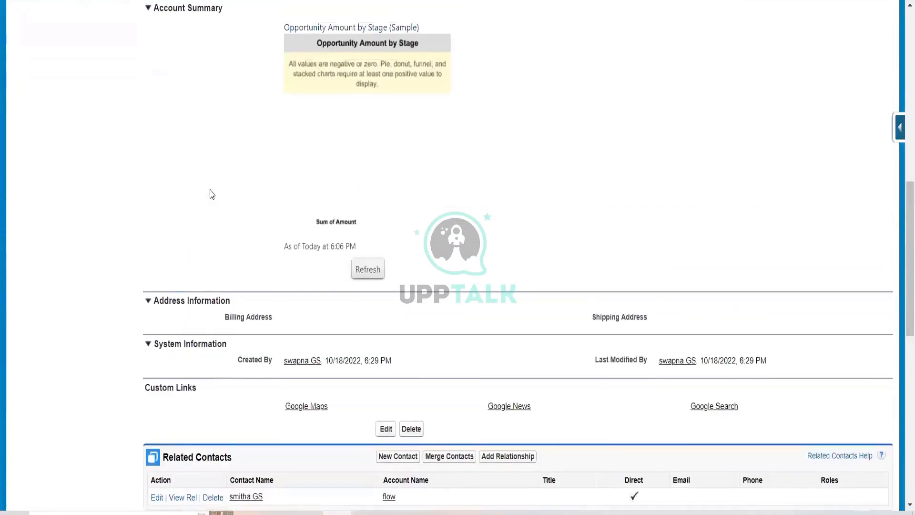
{"action": "scroll", "coordinate": [212, 194], "scroll_direction": "up", "scroll_amount": 6}
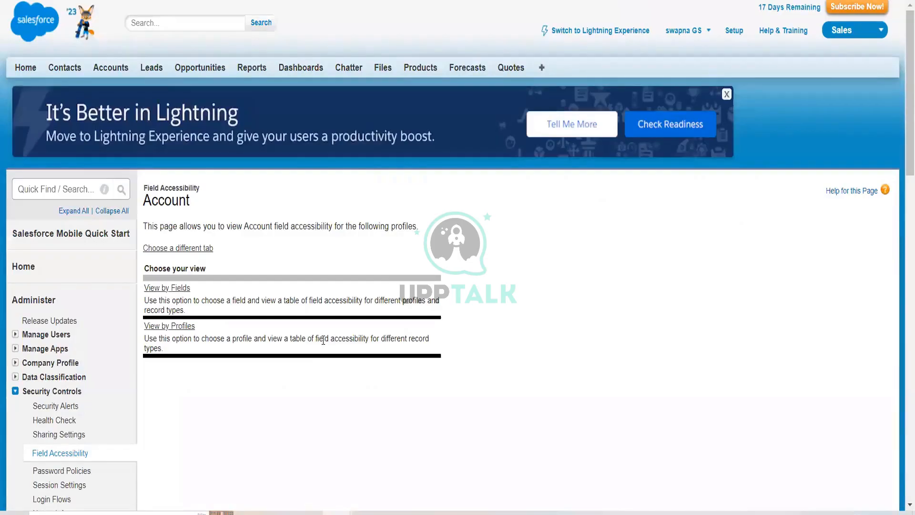
Read the descriptions of the two field accessibility views and open View by Fields for Account
{"action": "scroll", "coordinate": [324, 340], "scroll_direction": "down", "scroll_amount": 1}
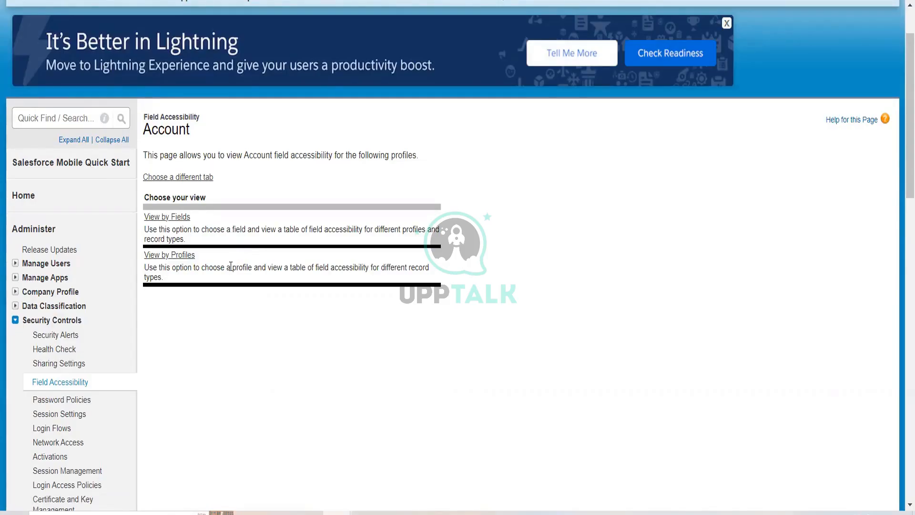
{"action": "left_click_drag", "start_coordinate": [231, 267], "coordinate": [252, 267]}
{"action": "left_click_drag", "start_coordinate": [231, 229], "coordinate": [296, 230]}
{"action": "left_click_drag", "start_coordinate": [233, 267], "coordinate": [293, 267]}
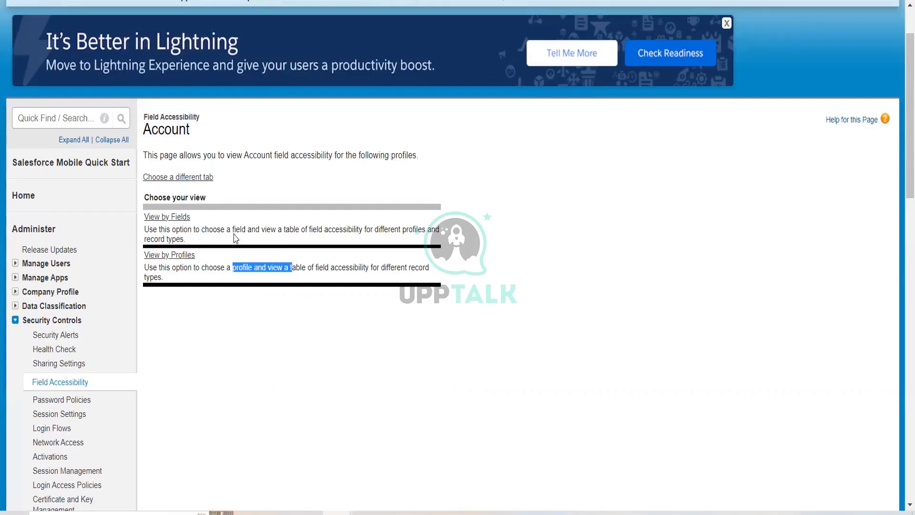
{"action": "left_click_drag", "start_coordinate": [232, 230], "coordinate": [251, 231]}
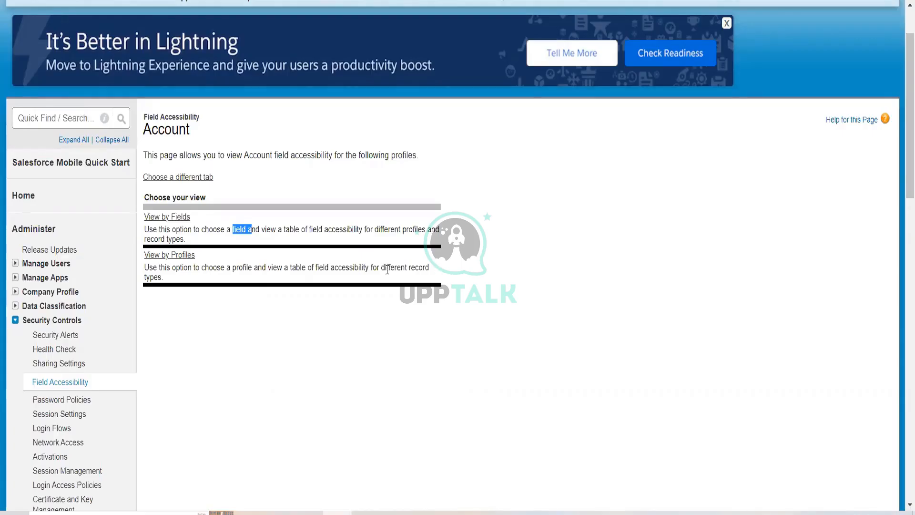
{"action": "left_click_drag", "start_coordinate": [395, 268], "coordinate": [432, 274]}
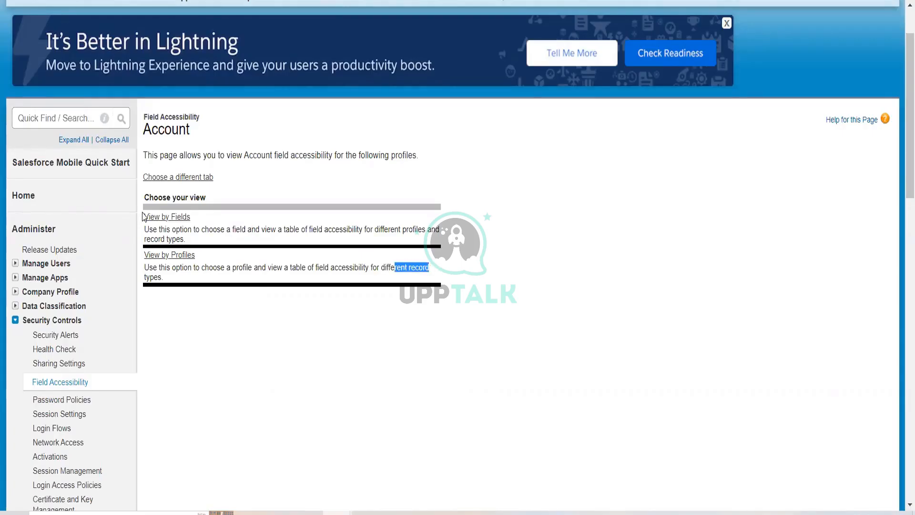
{"action": "left_click", "coordinate": [179, 216]}
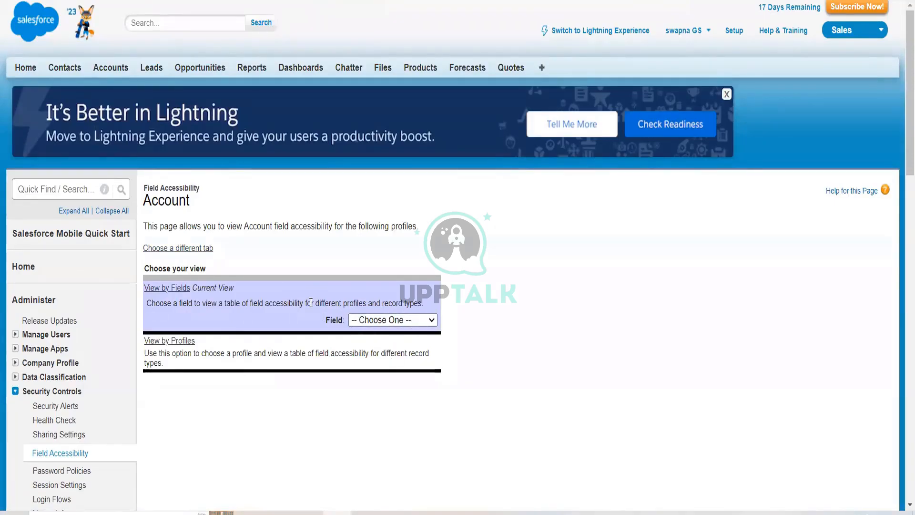
Browse the Account field list in View by Fields and choose the Website field
{"action": "left_click", "coordinate": [433, 321]}
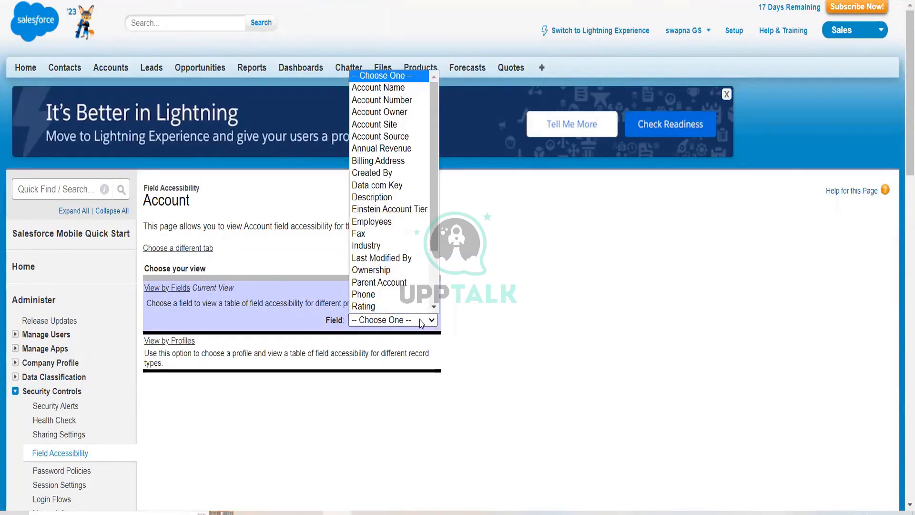
{"action": "scroll", "coordinate": [387, 283], "scroll_direction": "down", "scroll_amount": 2}
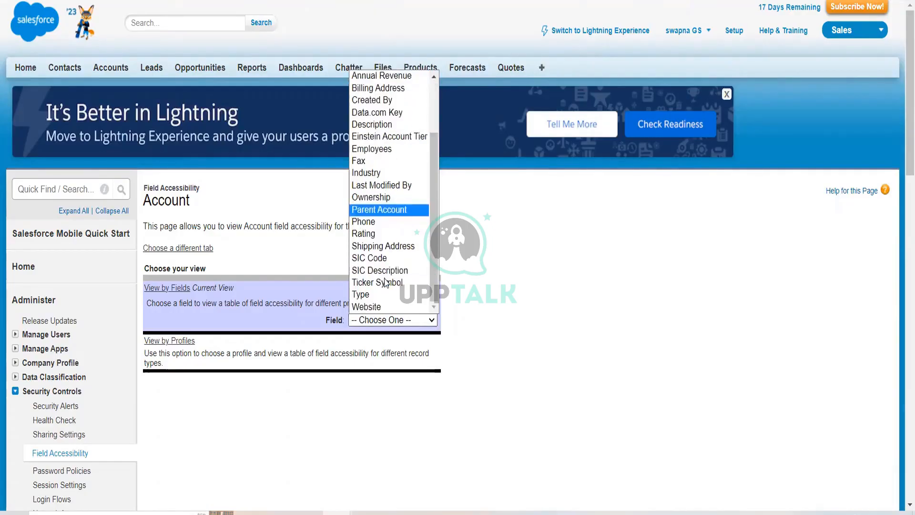
{"action": "scroll", "coordinate": [386, 283], "scroll_direction": "up", "scroll_amount": 2}
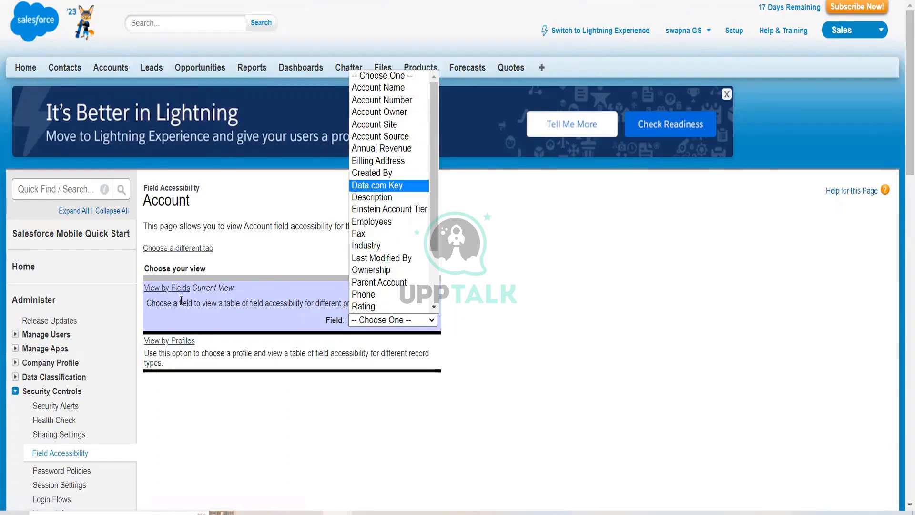
{"action": "scroll", "coordinate": [421, 365], "scroll_direction": "down", "scroll_amount": 6}
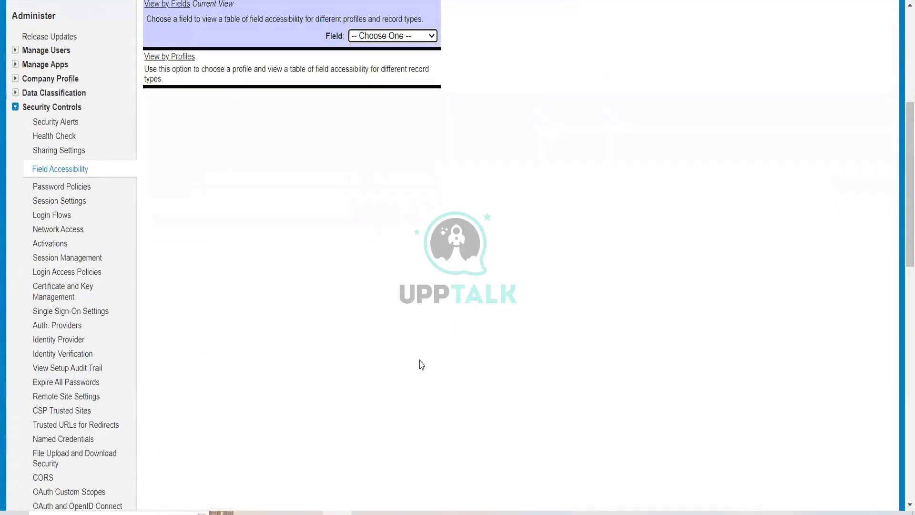
{"action": "scroll", "coordinate": [421, 365], "scroll_direction": "up", "scroll_amount": 6}
{"action": "left_click", "coordinate": [432, 321]}
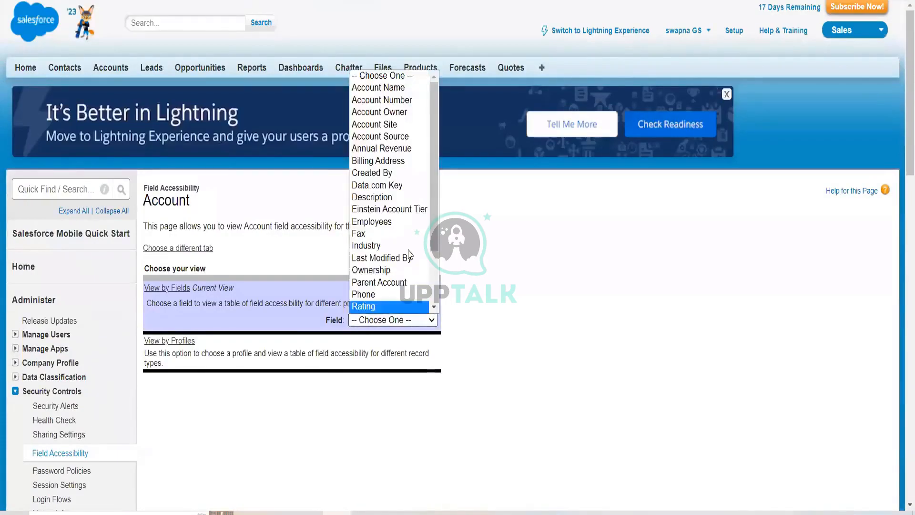
{"action": "scroll", "coordinate": [409, 255], "scroll_direction": "down", "scroll_amount": 2}
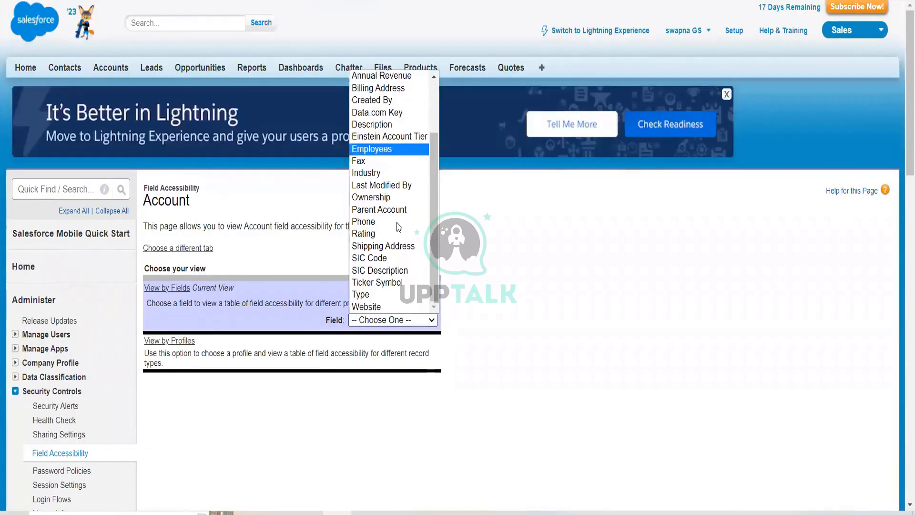
{"action": "left_click", "coordinate": [386, 307]}
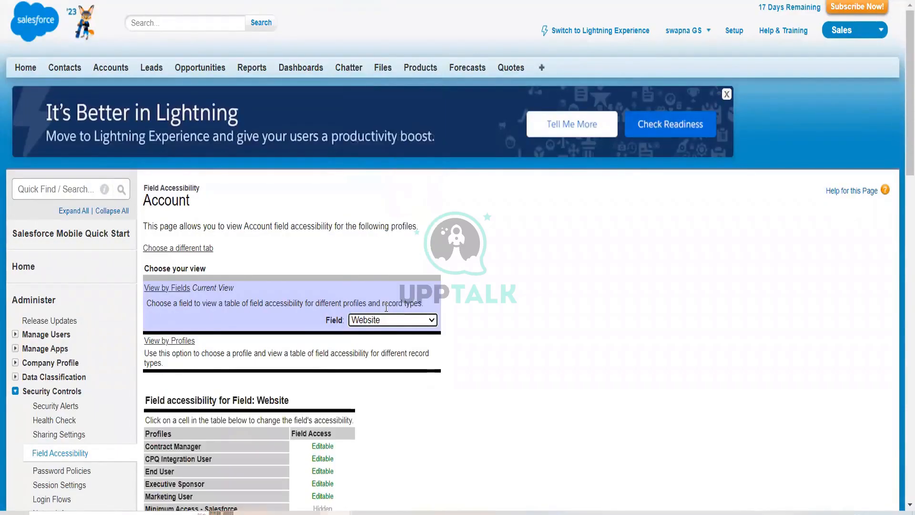
Open the Website field's access settings for the Contract Manager profile and review them
{"action": "scroll", "coordinate": [386, 307], "scroll_direction": "down", "scroll_amount": 3}
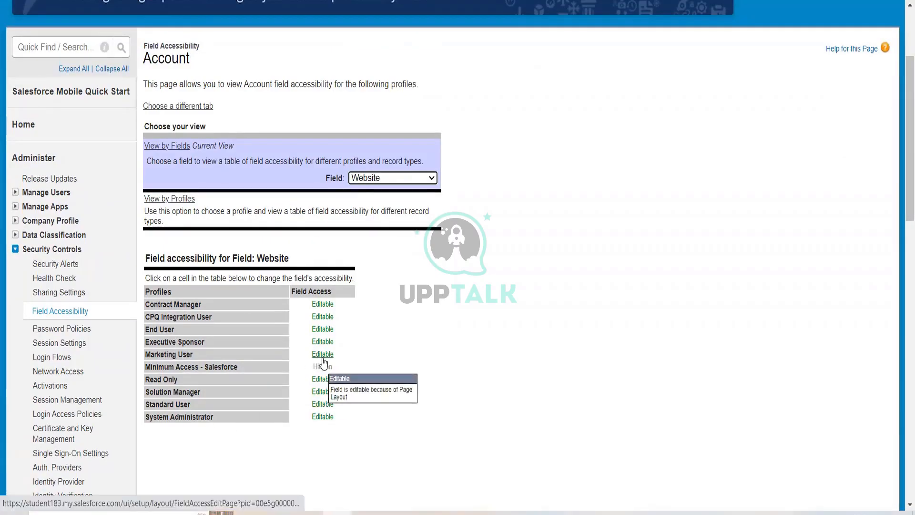
{"action": "left_click", "coordinate": [323, 305]}
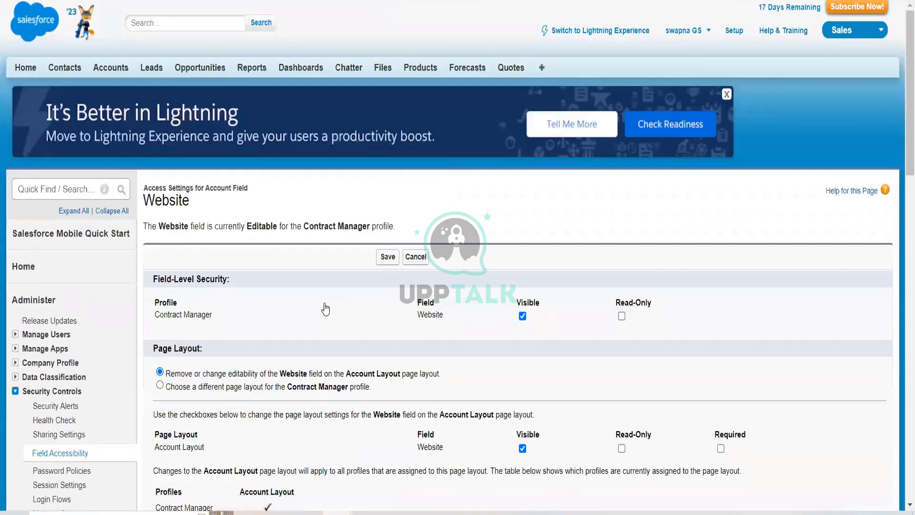
{"action": "scroll", "coordinate": [326, 309], "scroll_direction": "down", "scroll_amount": 2}
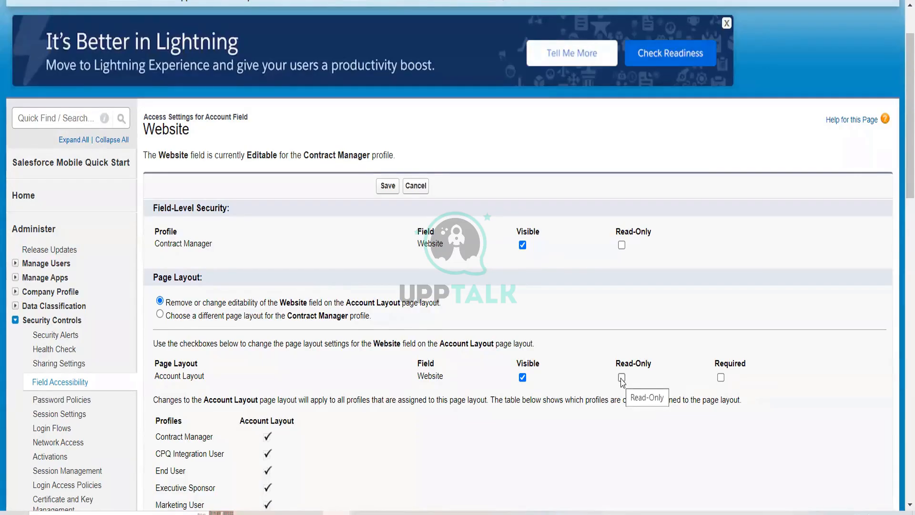
{"action": "scroll", "coordinate": [490, 381], "scroll_direction": "down", "scroll_amount": 1}
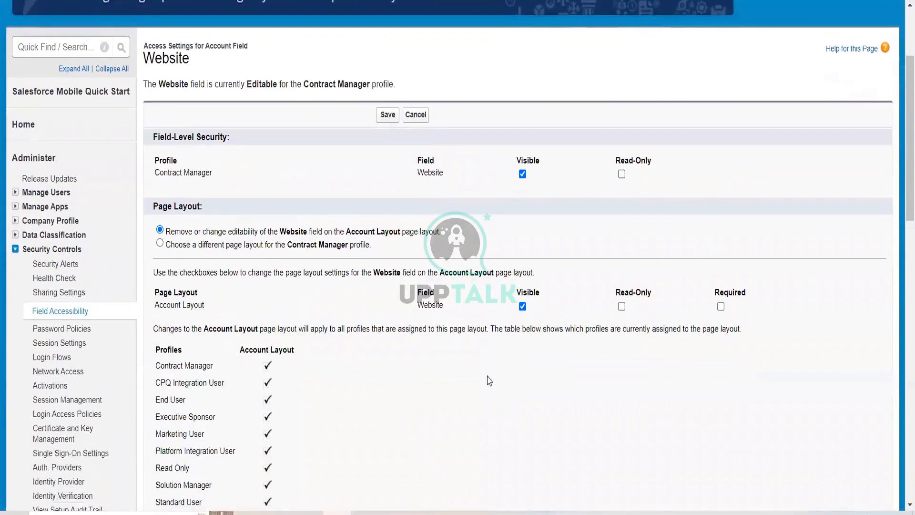
{"action": "scroll", "coordinate": [490, 380], "scroll_direction": "down", "scroll_amount": 3}
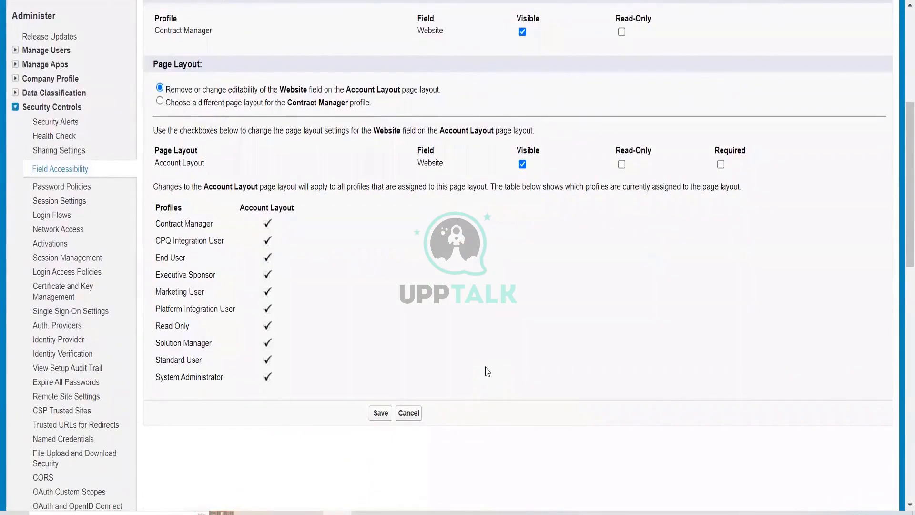
{"action": "scroll", "coordinate": [488, 371], "scroll_direction": "up", "scroll_amount": 3}
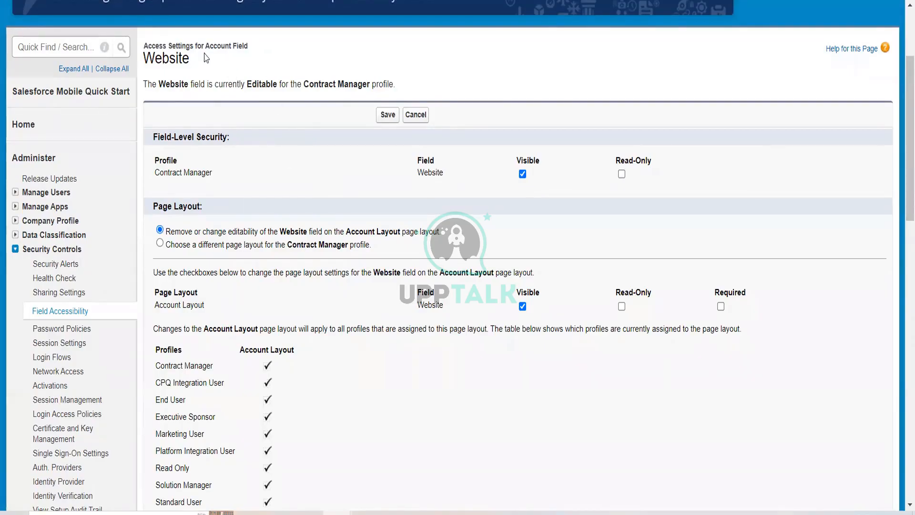
{"action": "left_click_drag", "start_coordinate": [193, 64], "coordinate": [144, 65]}
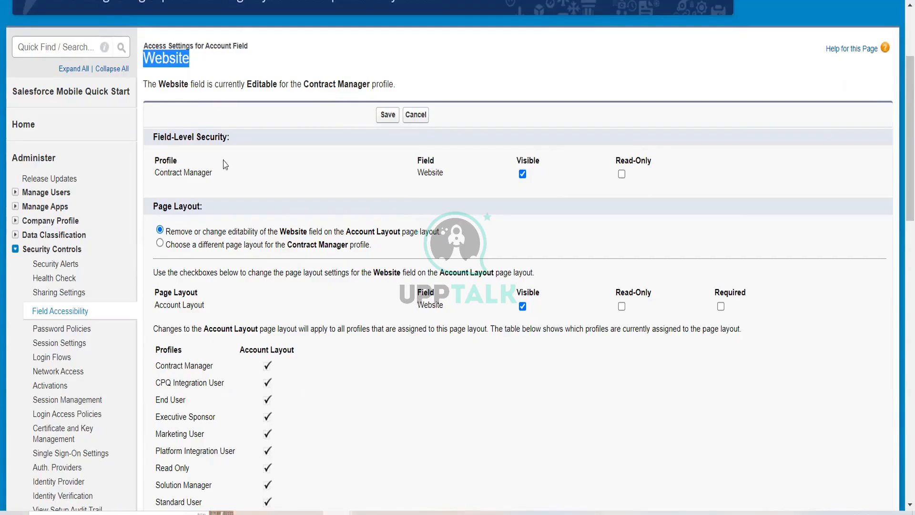
{"action": "left_click", "coordinate": [523, 174]}
{"action": "scroll", "coordinate": [516, 232], "scroll_direction": "down", "scroll_amount": 2}
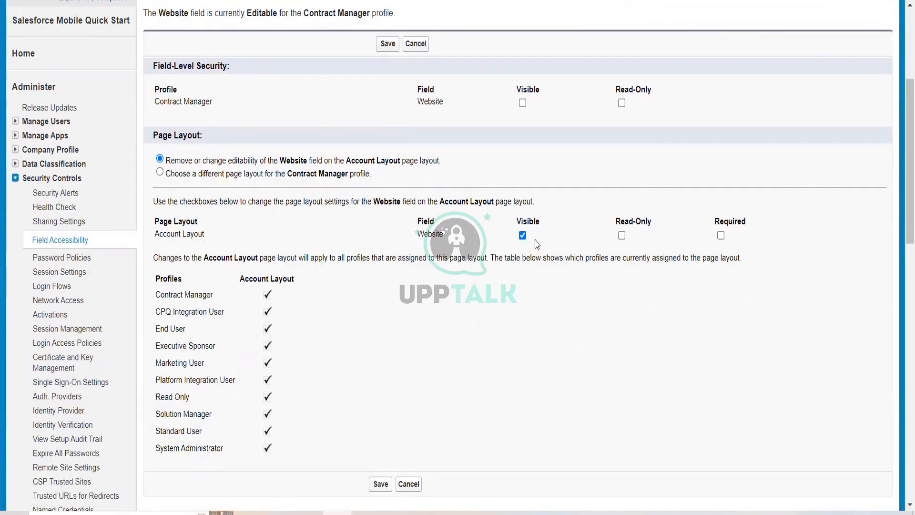
{"action": "scroll", "coordinate": [537, 244], "scroll_direction": "up", "scroll_amount": 3}
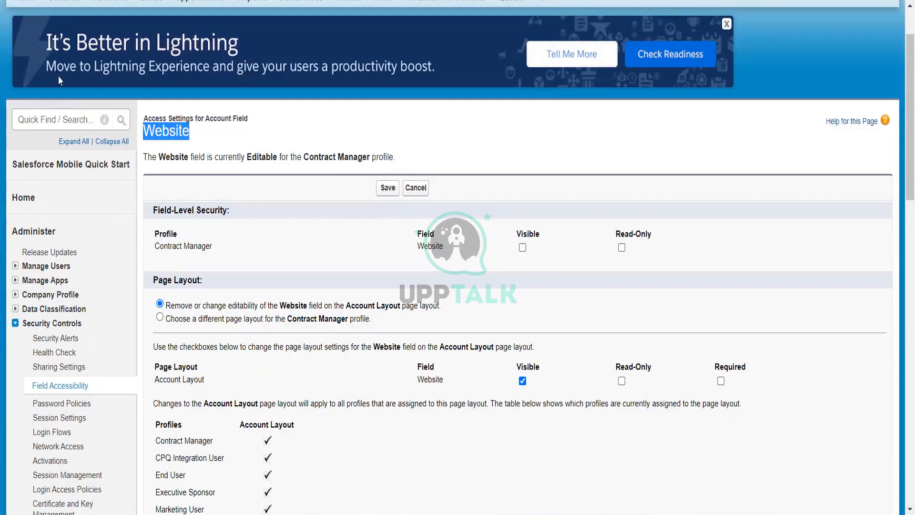
{"action": "left_click", "coordinate": [418, 187]}
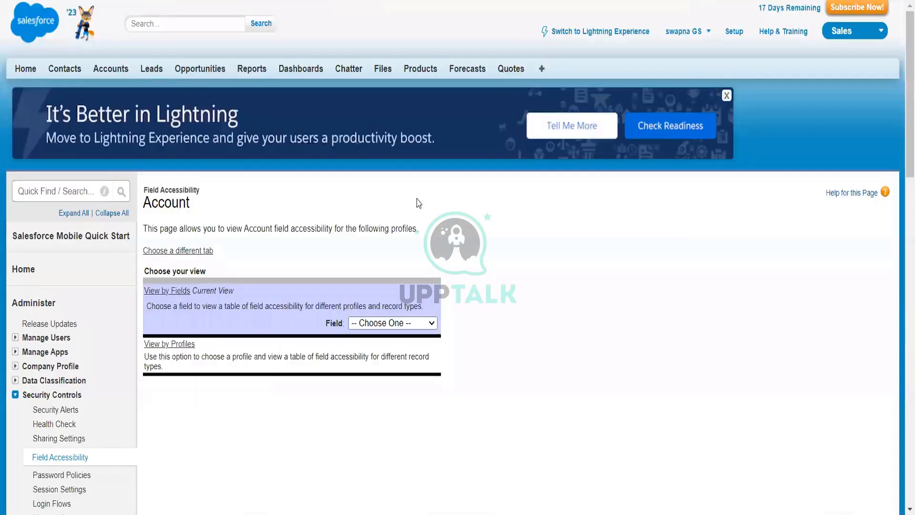
Choose the Website field again and review its access across all profiles
{"action": "scroll", "coordinate": [502, 286], "scroll_direction": "down", "scroll_amount": 3}
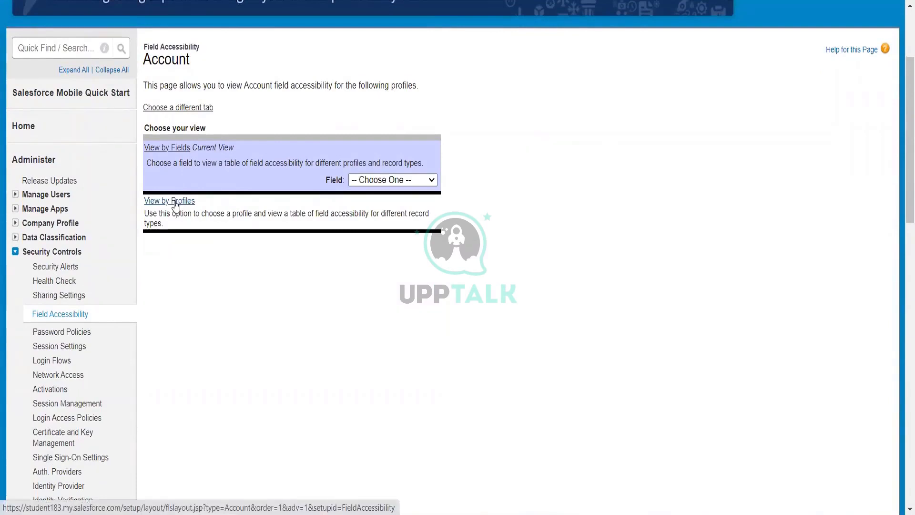
{"action": "left_click", "coordinate": [431, 180]}
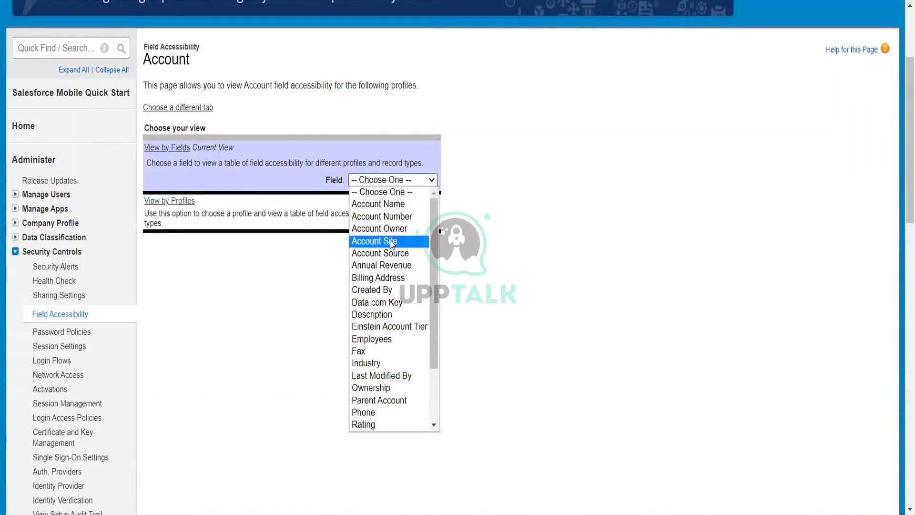
{"action": "scroll", "coordinate": [388, 334], "scroll_direction": "down", "scroll_amount": 2}
{"action": "left_click", "coordinate": [392, 420]}
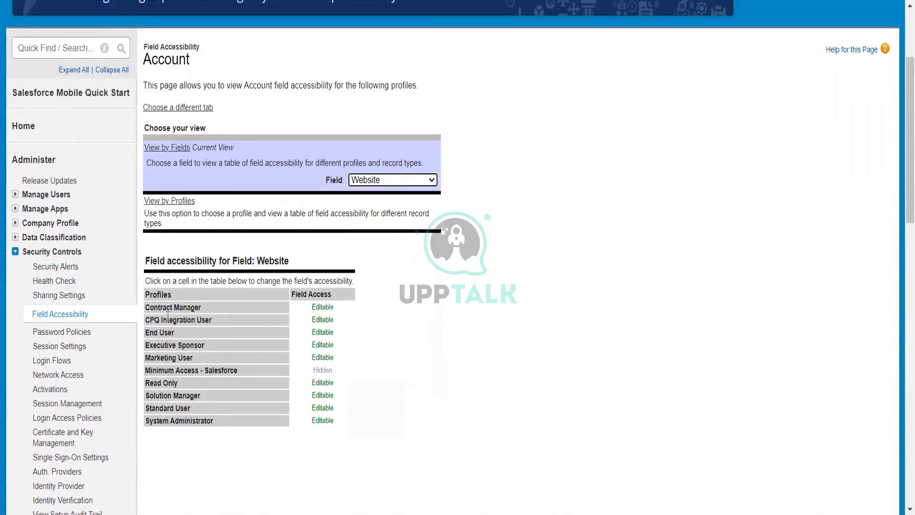
{"action": "mouse_move", "coordinate": [322, 374]}
{"action": "scroll", "coordinate": [150, 383], "scroll_direction": "down", "scroll_amount": 5}
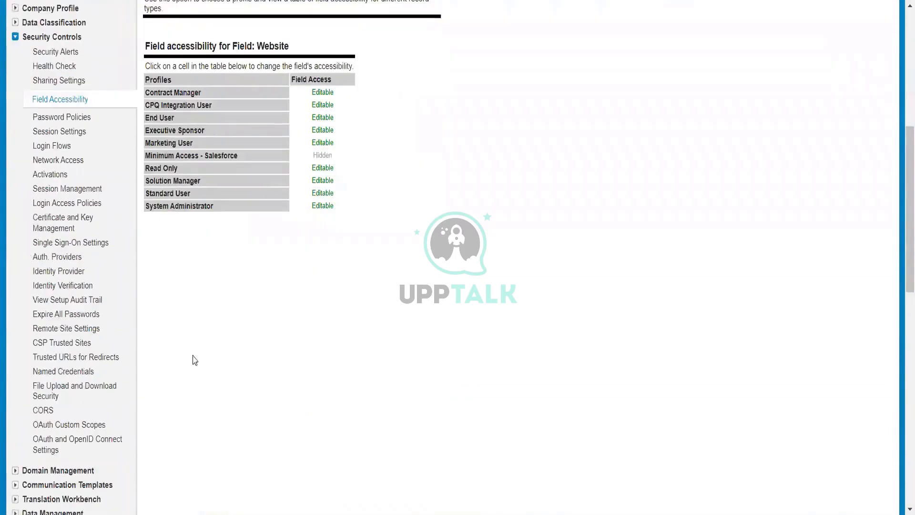
{"action": "scroll", "coordinate": [194, 360], "scroll_direction": "up", "scroll_amount": 3}
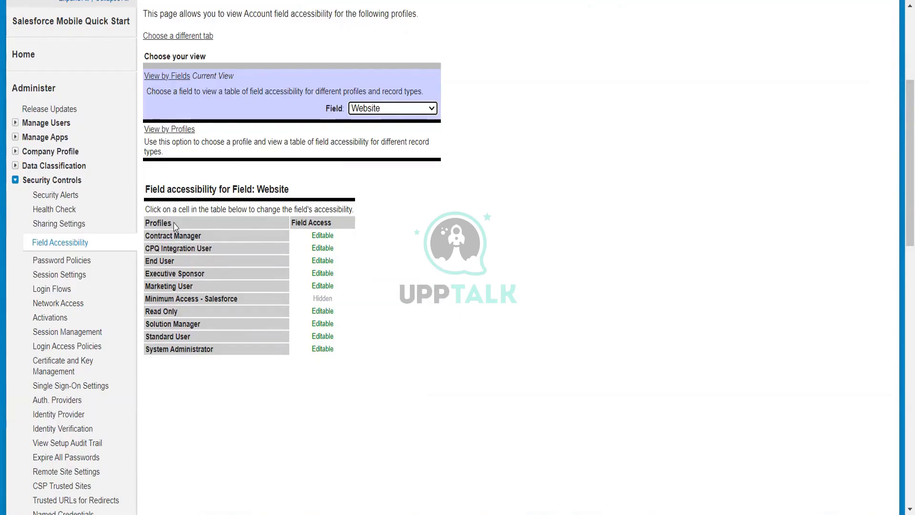
{"action": "left_click_drag", "start_coordinate": [170, 222], "coordinate": [144, 223]}
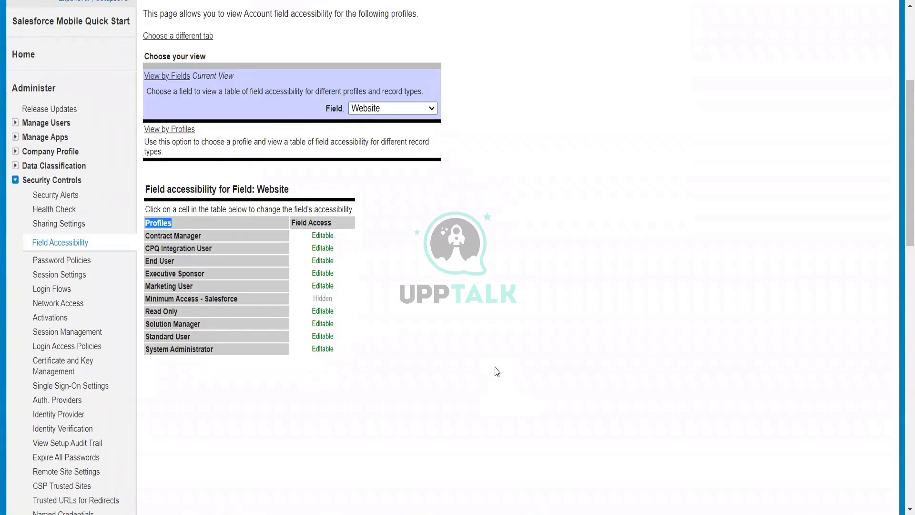
Switch to View by Profiles and choose the Contract Manager profile
{"action": "left_click", "coordinate": [173, 131]}
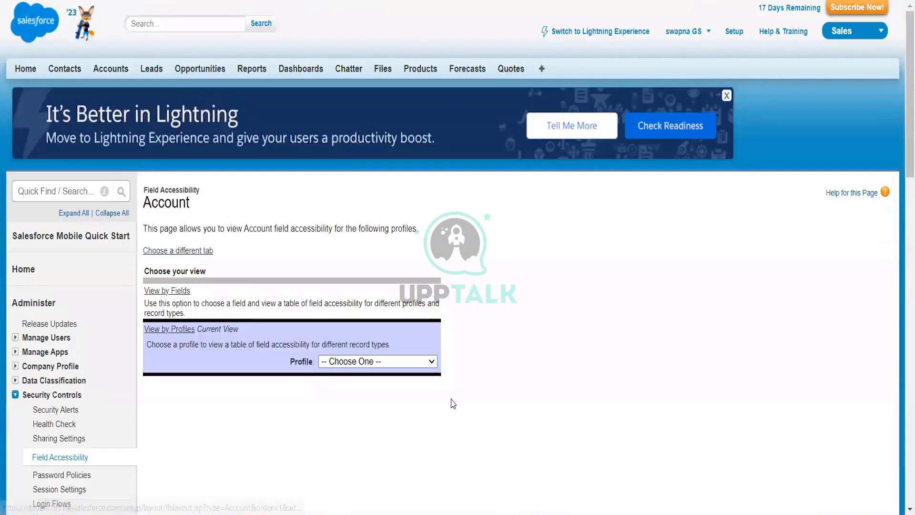
{"action": "left_click", "coordinate": [420, 366]}
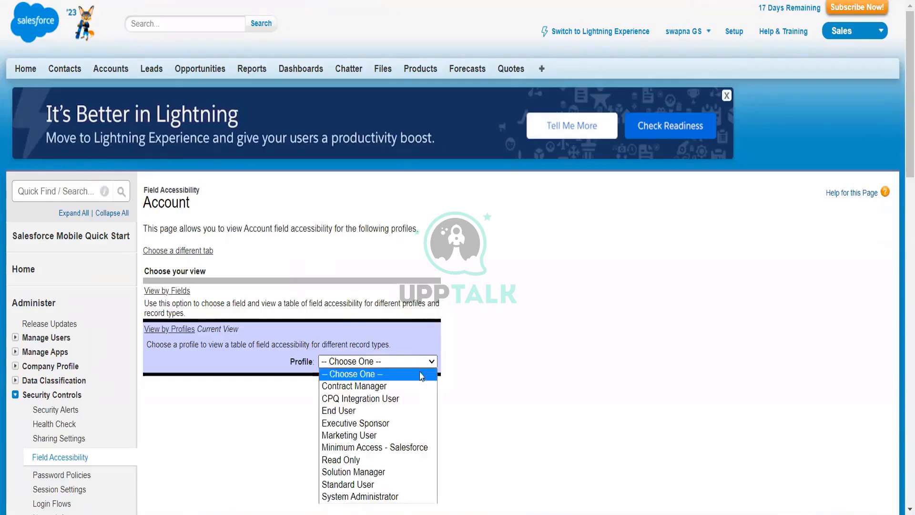
{"action": "scroll", "coordinate": [491, 392], "scroll_direction": "down", "scroll_amount": 1}
{"action": "scroll", "coordinate": [491, 391], "scroll_direction": "down", "scroll_amount": 3}
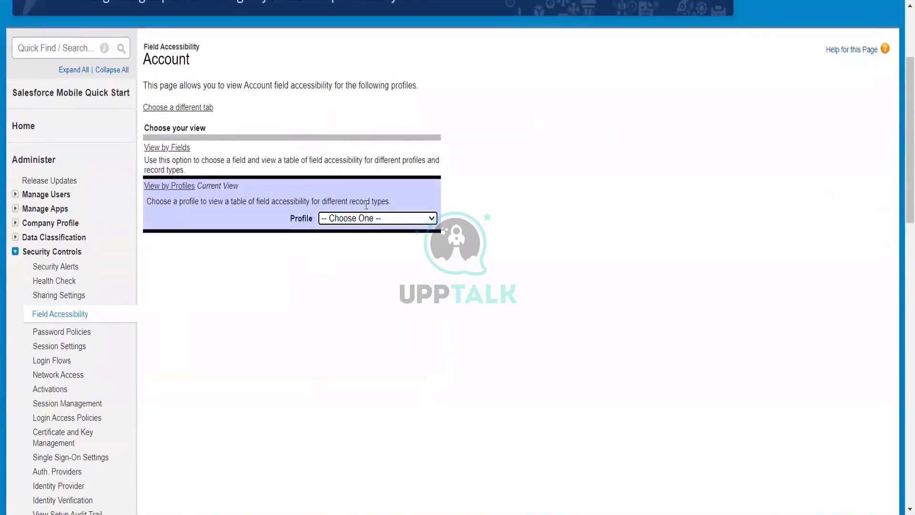
{"action": "left_click", "coordinate": [370, 220]}
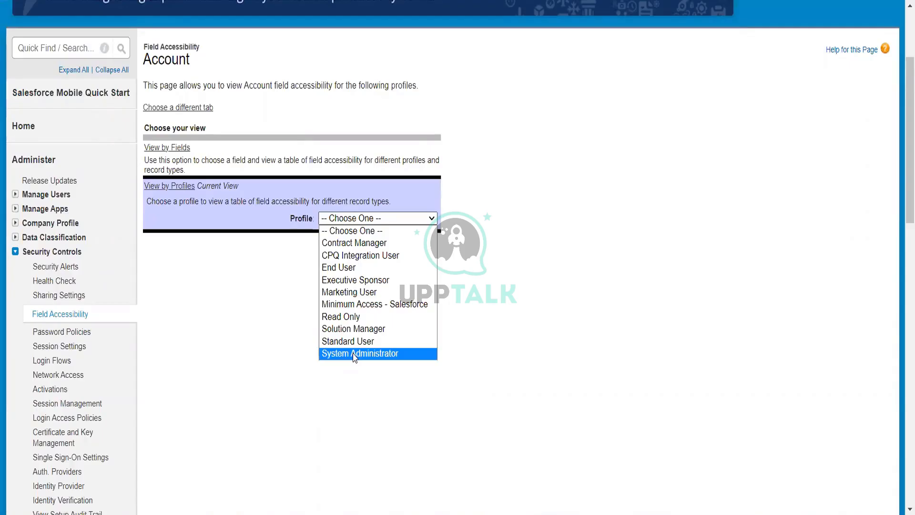
{"action": "left_click", "coordinate": [368, 244]}
{"action": "scroll", "coordinate": [456, 386], "scroll_direction": "down", "scroll_amount": 5}
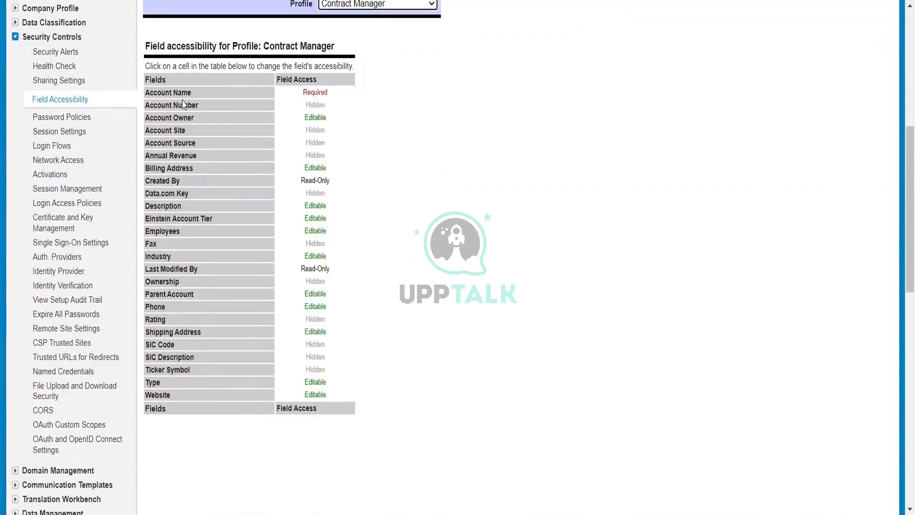
Open the Type field's access settings for Contract Manager, then return to the profile view
{"action": "mouse_move", "coordinate": [308, 399]}
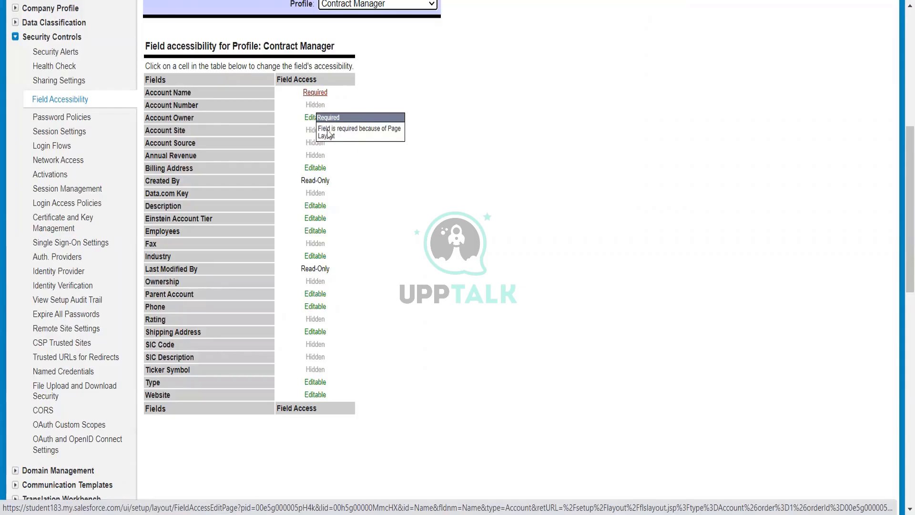
{"action": "scroll", "coordinate": [330, 134], "scroll_direction": "up", "scroll_amount": 3}
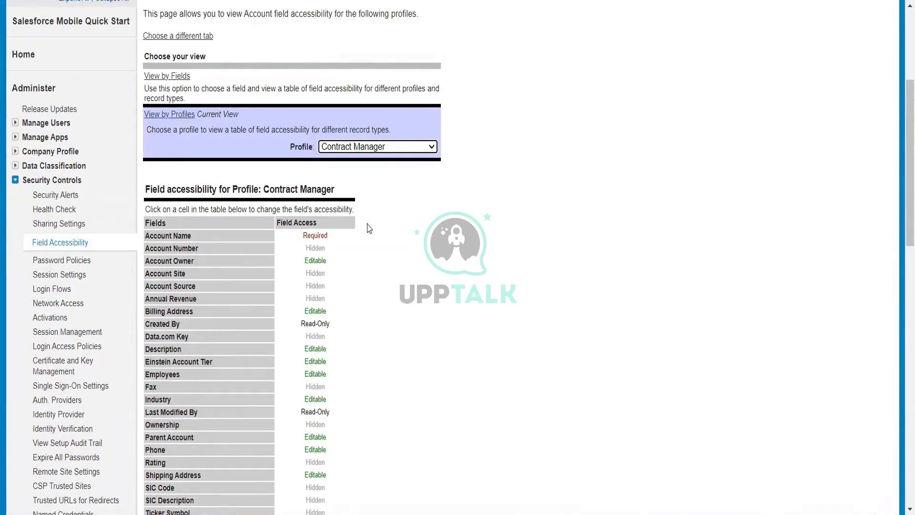
{"action": "scroll", "coordinate": [370, 243], "scroll_direction": "down", "scroll_amount": 3}
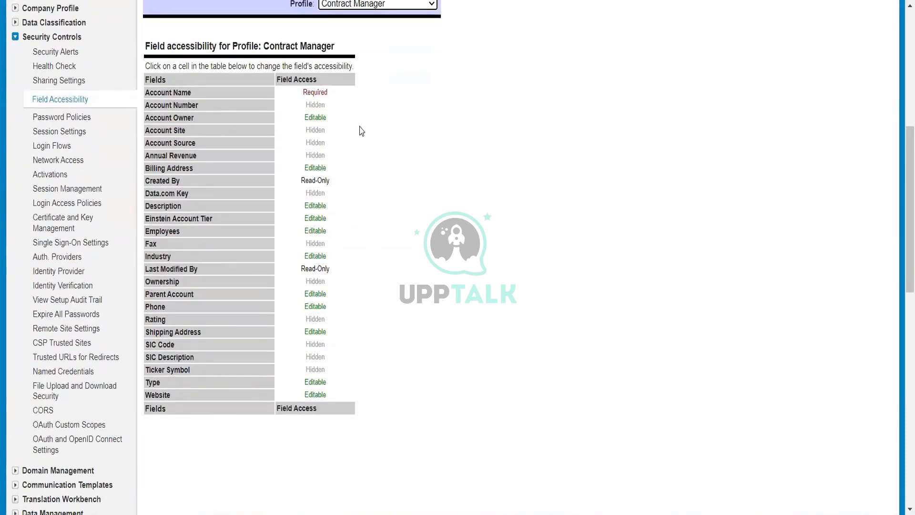
{"action": "mouse_move", "coordinate": [317, 125]}
{"action": "mouse_move", "coordinate": [313, 385]}
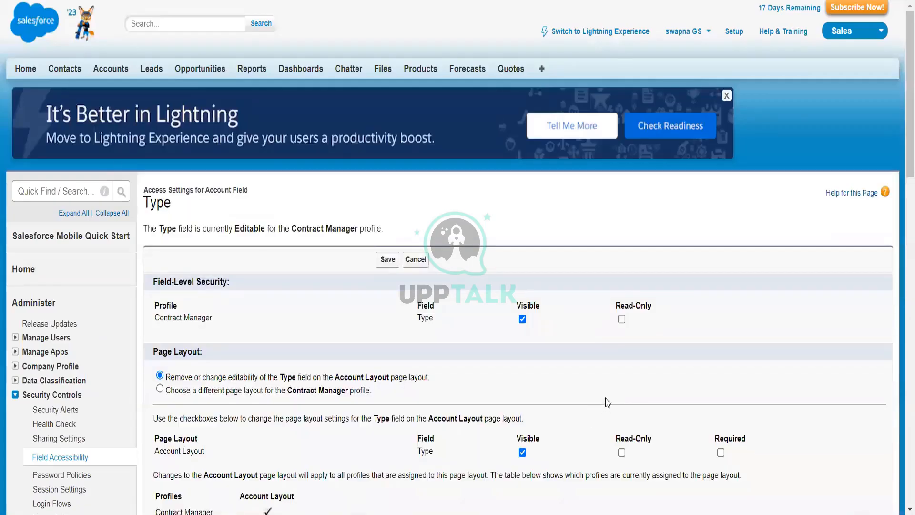
{"action": "scroll", "coordinate": [608, 404], "scroll_direction": "down", "scroll_amount": 3}
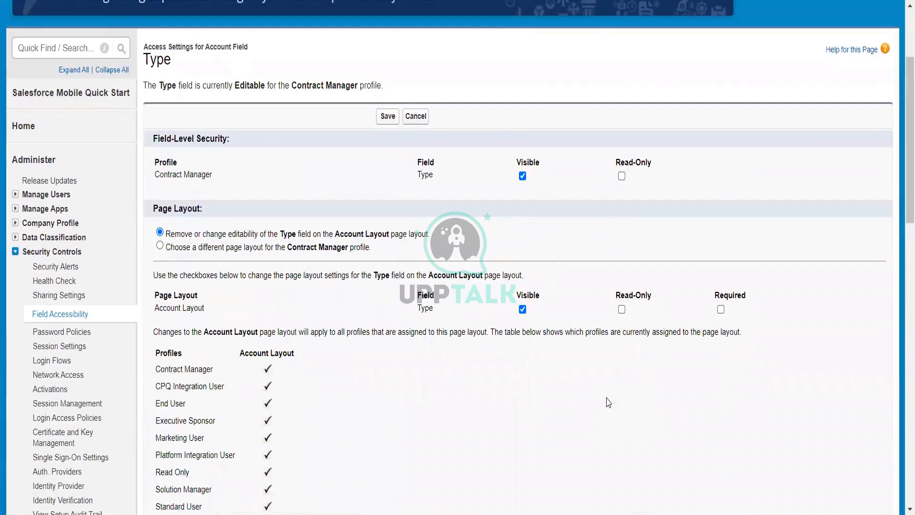
{"action": "scroll", "coordinate": [609, 403], "scroll_direction": "up", "scroll_amount": 3}
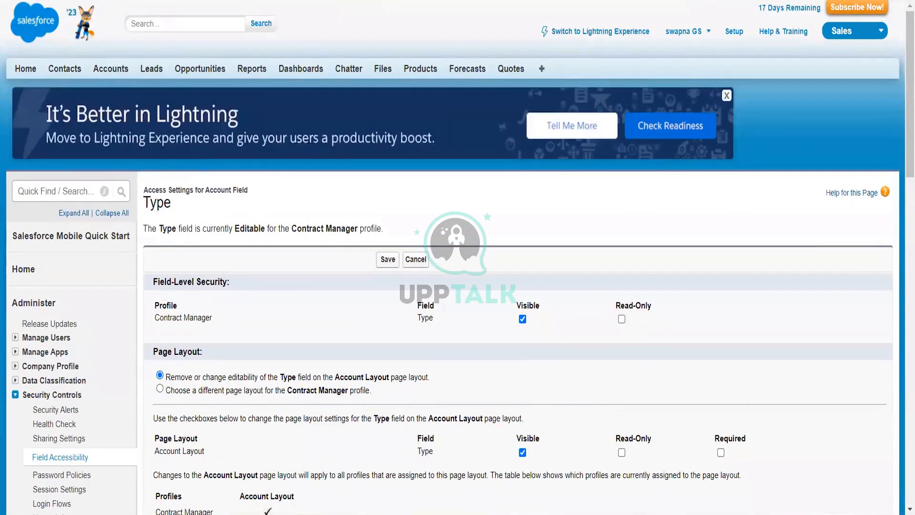
{"action": "key", "text": "alt+Left"}
{"action": "scroll", "coordinate": [408, 347], "scroll_direction": "up", "scroll_amount": 4}
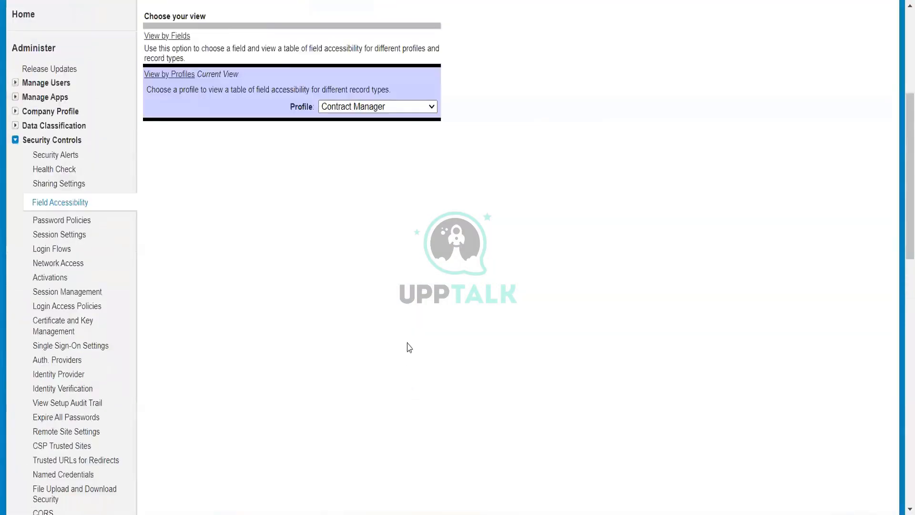
Choose the Contract Manager profile again to display its Account field accessibility table
{"action": "left_click", "coordinate": [390, 291]}
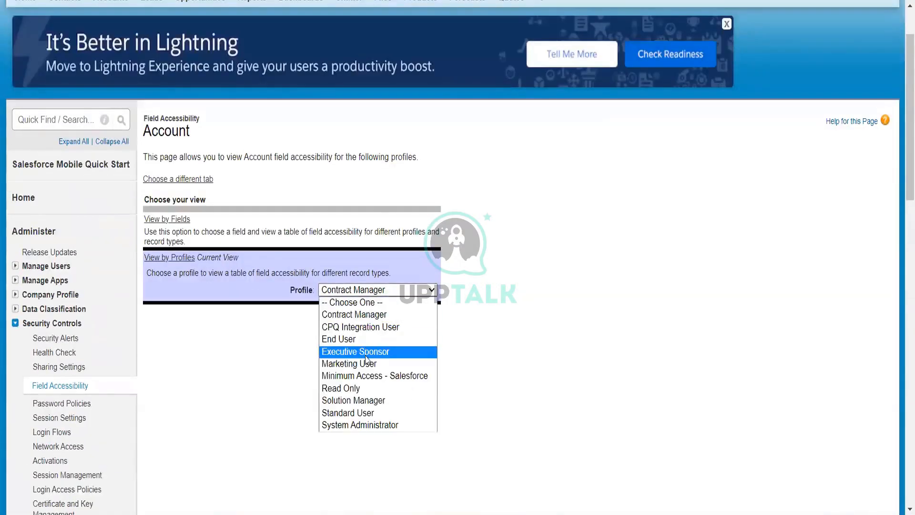
{"action": "left_click", "coordinate": [377, 314]}
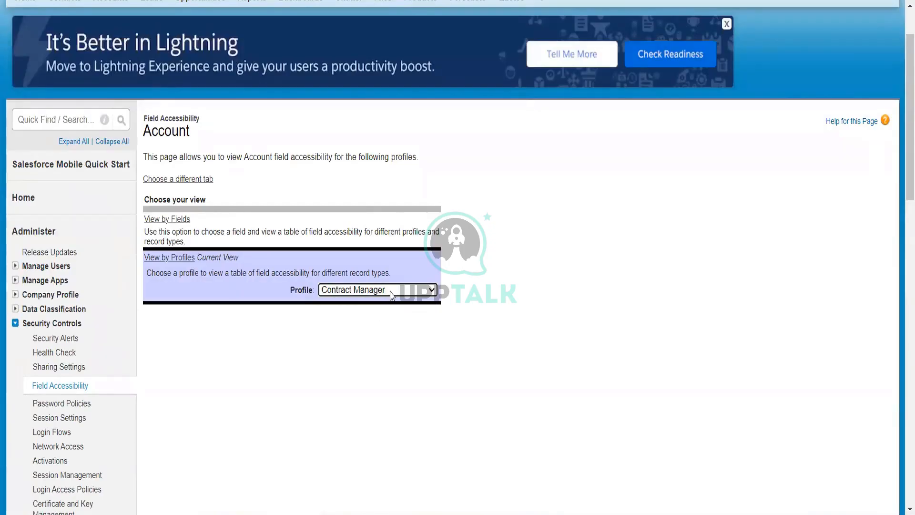
{"action": "scroll", "coordinate": [403, 327], "scroll_direction": "down", "scroll_amount": 5}
{"action": "scroll", "coordinate": [405, 329], "scroll_direction": "up", "scroll_amount": 3}
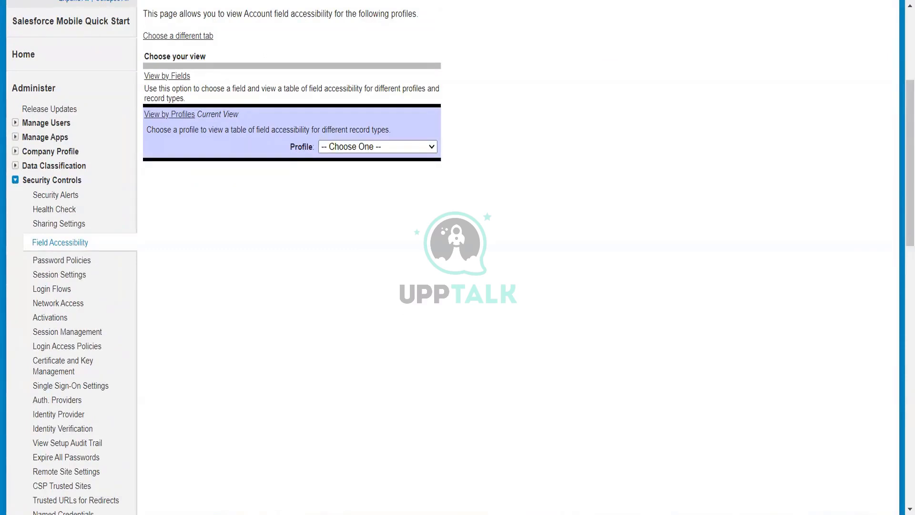
{"action": "left_click", "coordinate": [435, 148]}
{"action": "left_click", "coordinate": [363, 169]}
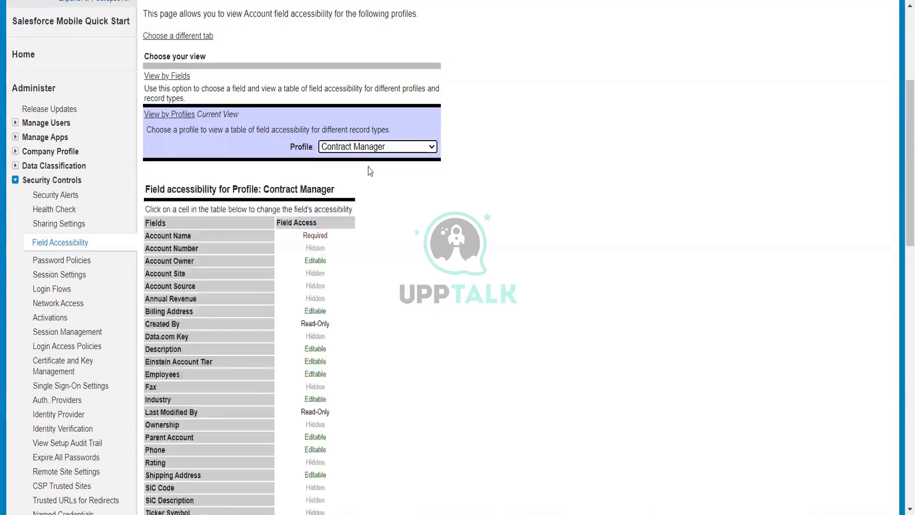
Open the Website field's access settings for Contract Manager and review its field-level security and page layout options
{"action": "scroll", "coordinate": [322, 339], "scroll_direction": "down", "scroll_amount": 1}
{"action": "scroll", "coordinate": [148, 320], "scroll_direction": "down", "scroll_amount": 4}
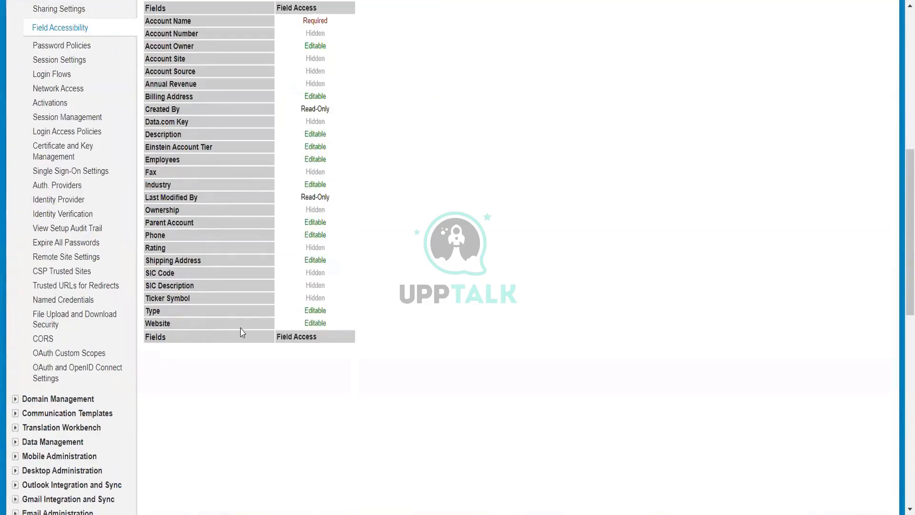
{"action": "left_click", "coordinate": [326, 330]}
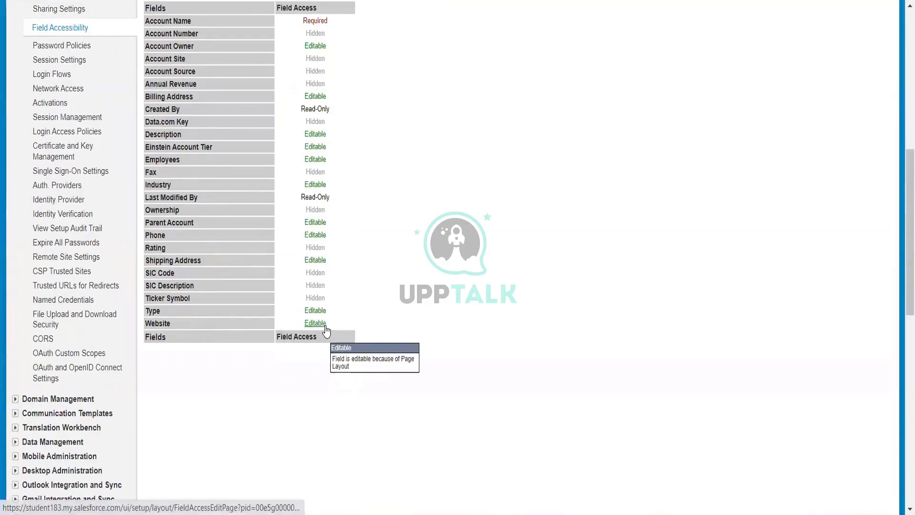
{"action": "scroll", "coordinate": [327, 331], "scroll_direction": "down", "scroll_amount": 2}
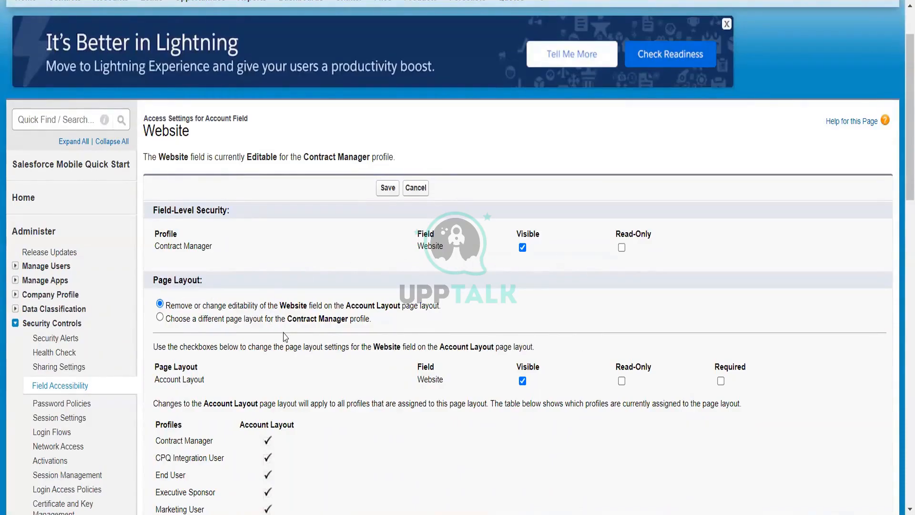
{"action": "scroll", "coordinate": [360, 327], "scroll_direction": "down", "scroll_amount": 2}
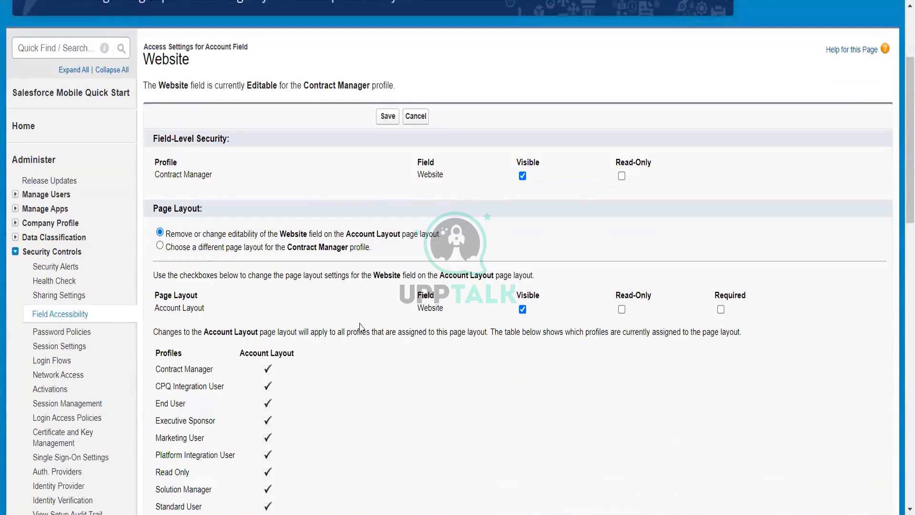
{"action": "scroll", "coordinate": [360, 327], "scroll_direction": "down", "scroll_amount": 2}
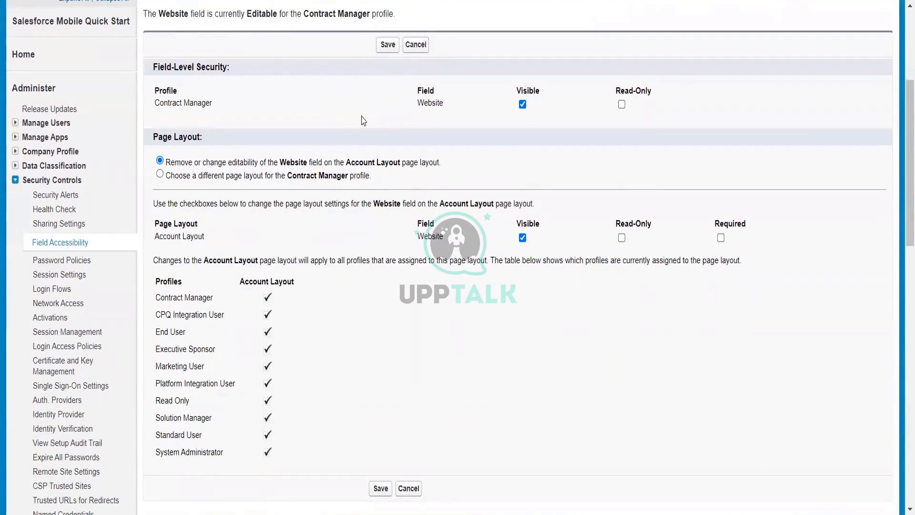
{"action": "scroll", "coordinate": [364, 120], "scroll_direction": "up", "scroll_amount": 5}
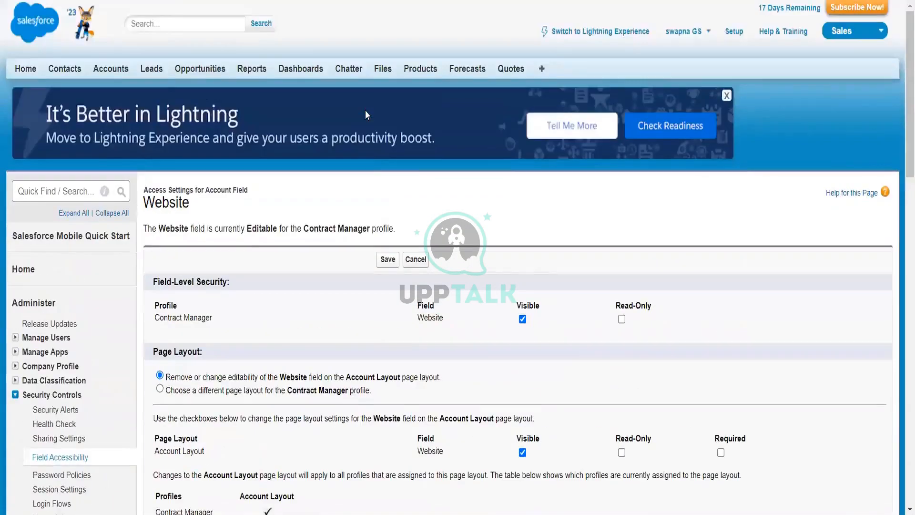
{"action": "scroll", "coordinate": [366, 115], "scroll_direction": "down", "scroll_amount": 2}
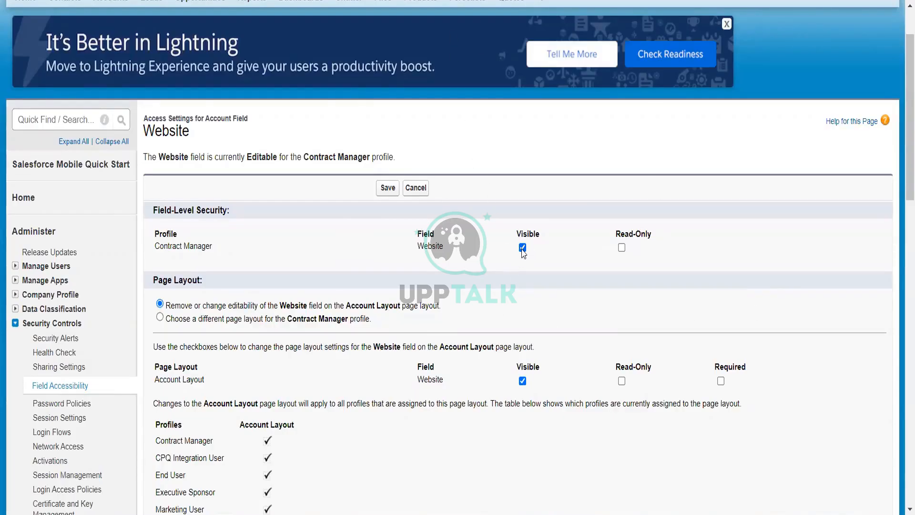
Remove the Website field's field-level visibility for Contract Manager and save
{"action": "left_click", "coordinate": [523, 248]}
{"action": "left_click", "coordinate": [387, 189]}
{"action": "scroll", "coordinate": [361, 367], "scroll_direction": "down", "scroll_amount": 5}
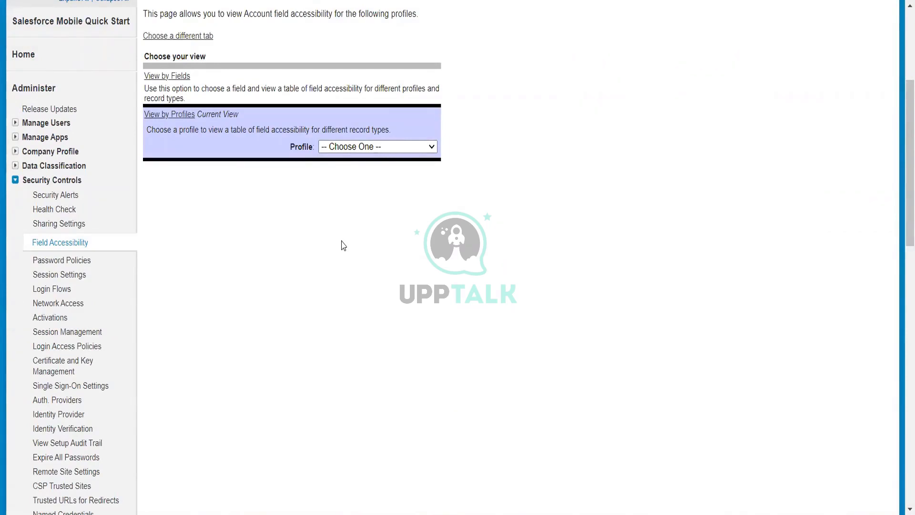
Choose the Contract Manager profile to display its Account field accessibility table
{"action": "left_click", "coordinate": [358, 148]}
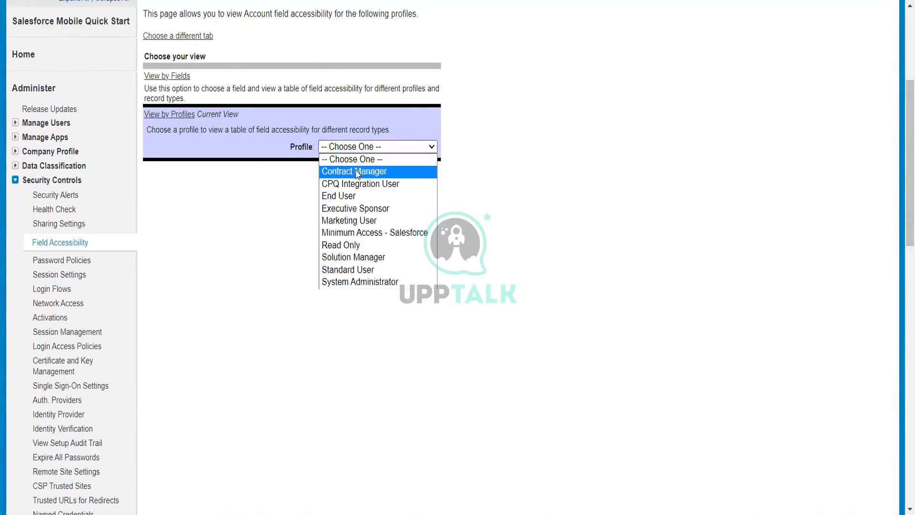
{"action": "left_click", "coordinate": [577, 261]}
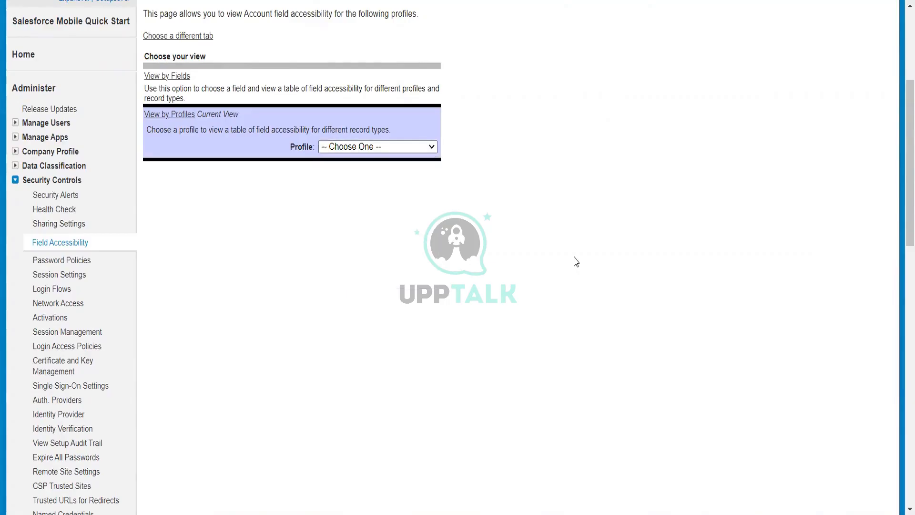
{"action": "left_click", "coordinate": [401, 148]}
{"action": "left_click", "coordinate": [377, 167]}
{"action": "scroll", "coordinate": [251, 419], "scroll_direction": "down", "scroll_amount": 5}
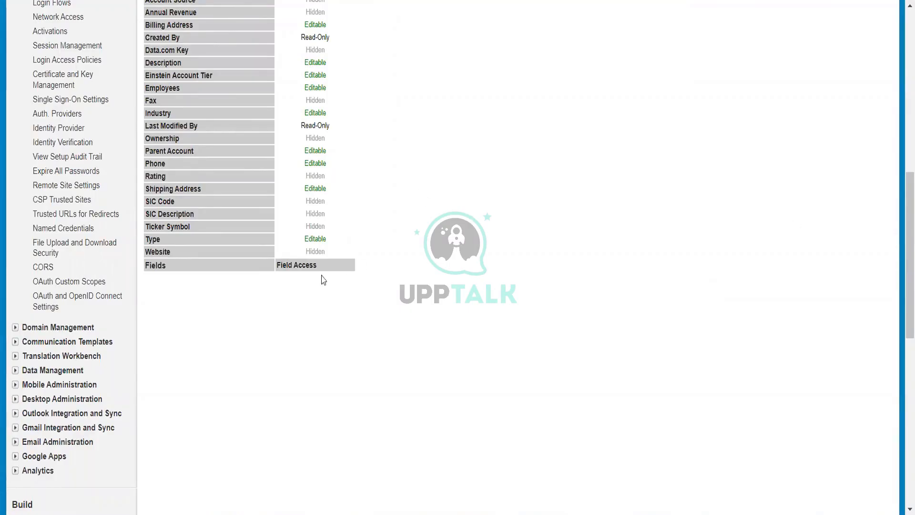
Open the Website field's access settings, make it visible again for Contract Manager, and save
{"action": "mouse_move", "coordinate": [322, 260]}
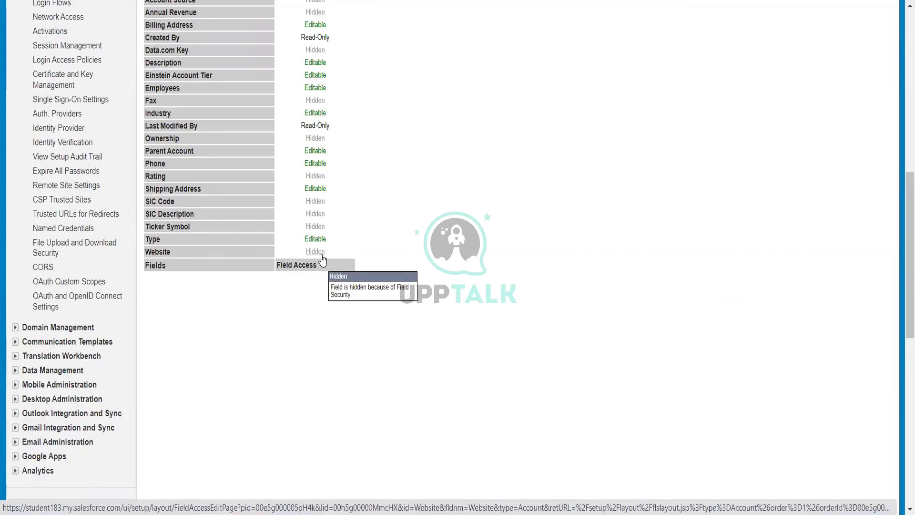
{"action": "left_click", "coordinate": [322, 260]}
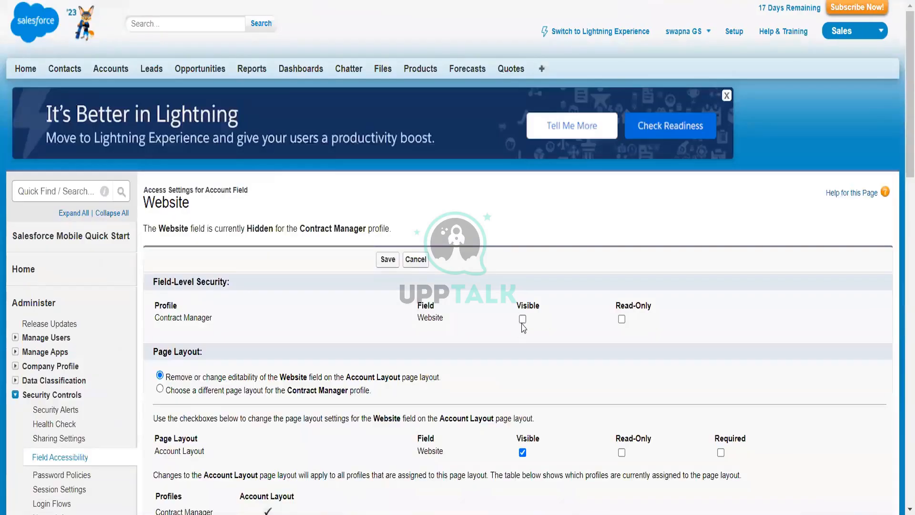
{"action": "left_click", "coordinate": [523, 321]}
{"action": "left_click", "coordinate": [386, 260]}
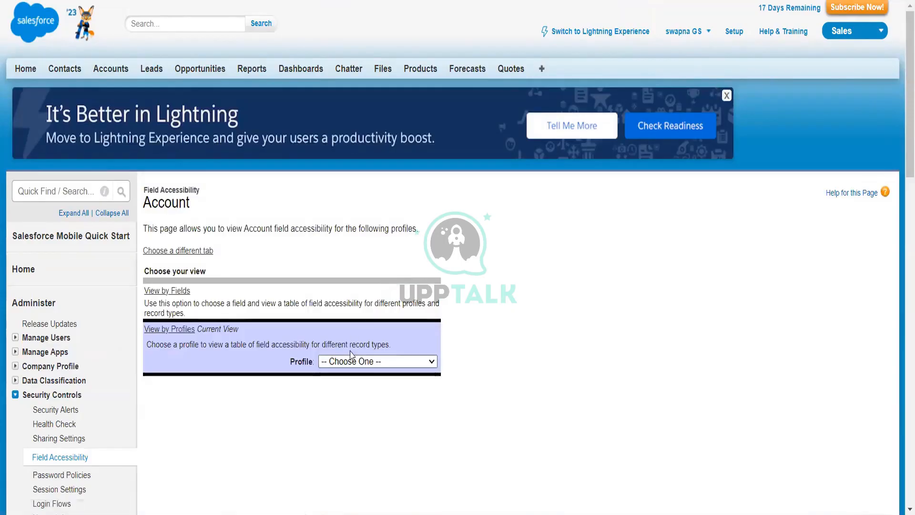
Choose Contract Manager again and open the Account Name field's access settings
{"action": "left_click", "coordinate": [351, 361]}
{"action": "left_click", "coordinate": [352, 387]}
{"action": "scroll", "coordinate": [326, 251], "scroll_direction": "down", "scroll_amount": 10}
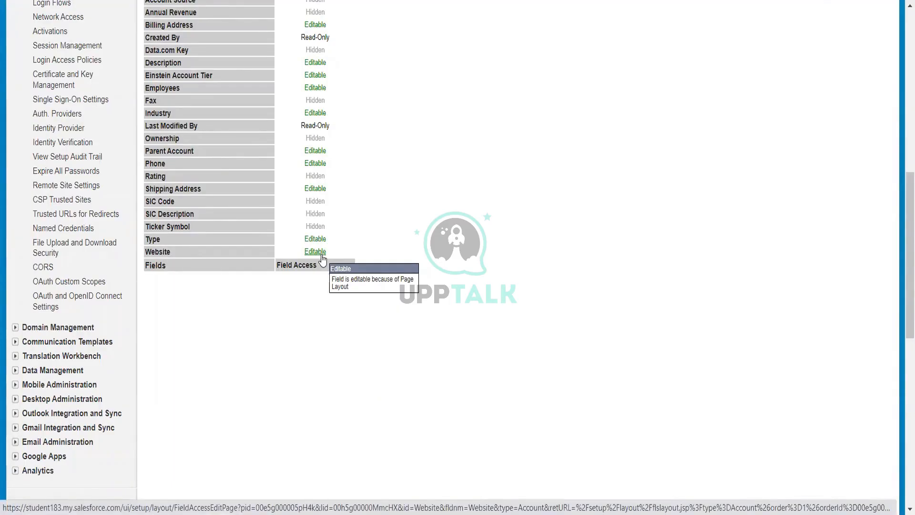
{"action": "scroll", "coordinate": [331, 313], "scroll_direction": "up", "scroll_amount": 5}
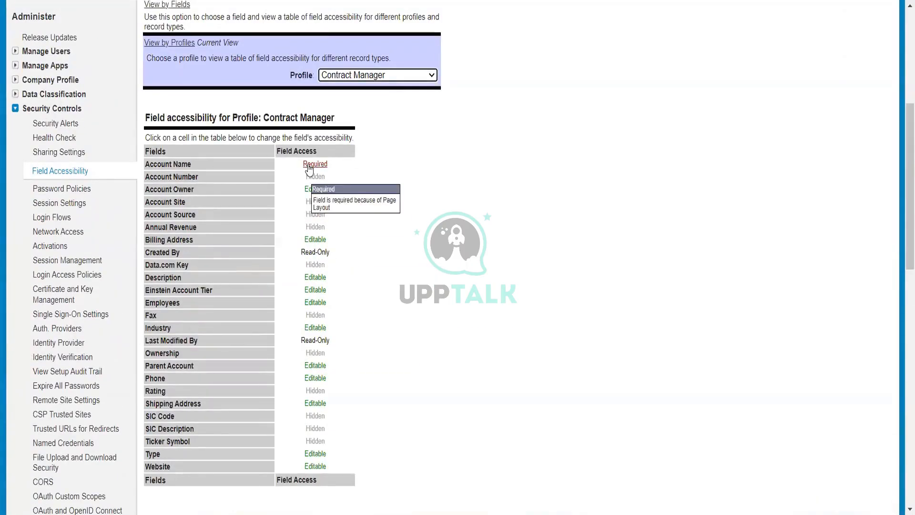
{"action": "left_click", "coordinate": [309, 168]}
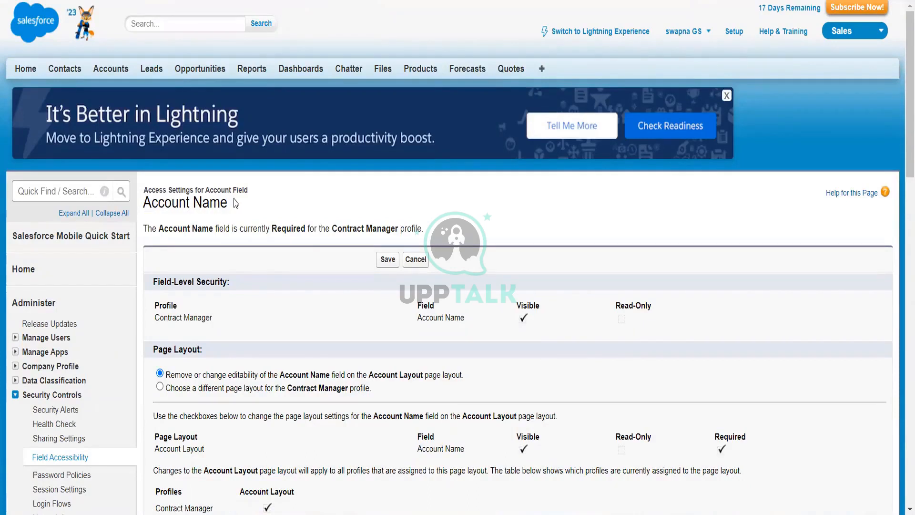
{"action": "left_click_drag", "start_coordinate": [234, 200], "coordinate": [170, 202]}
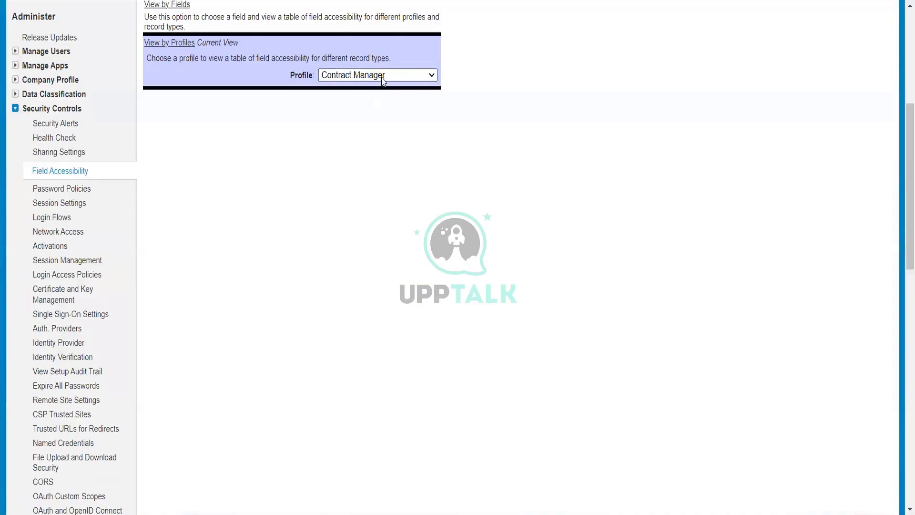
Return to the profile view and select the Contract Manager profile to show its field table
{"action": "left_click", "coordinate": [384, 78]}
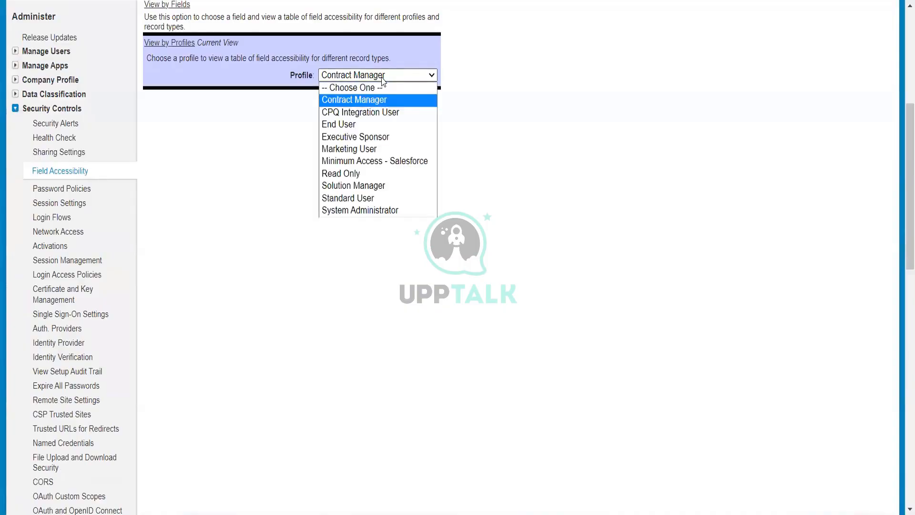
{"action": "left_click", "coordinate": [380, 100]}
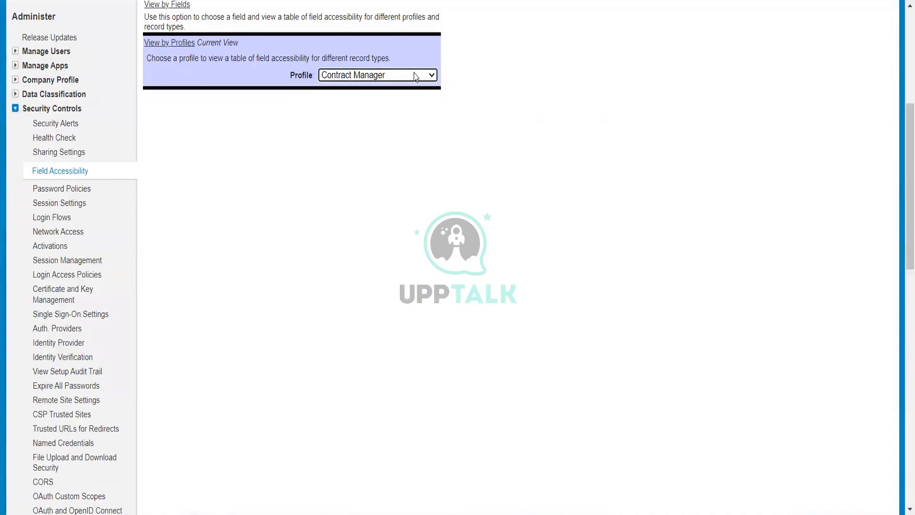
{"action": "left_click", "coordinate": [415, 76]}
{"action": "left_click", "coordinate": [71, 2]}
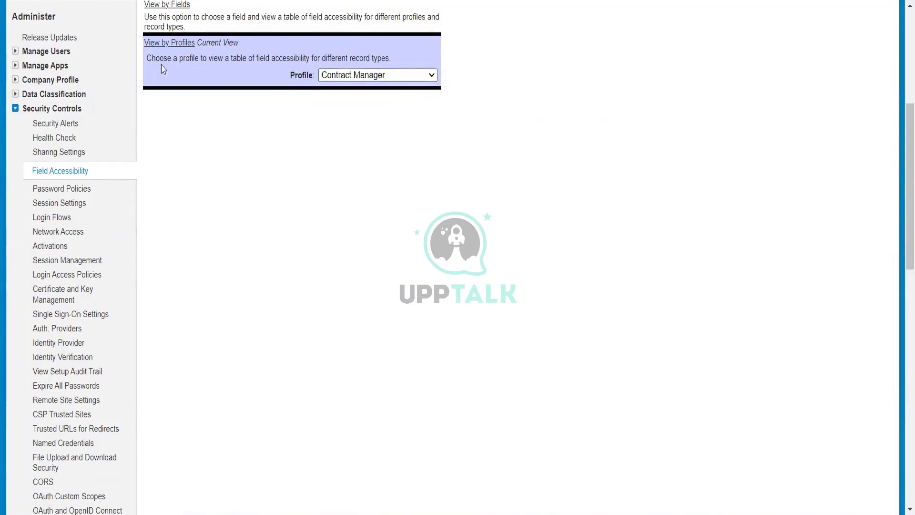
{"action": "left_click", "coordinate": [382, 78]}
{"action": "left_click", "coordinate": [366, 103]}
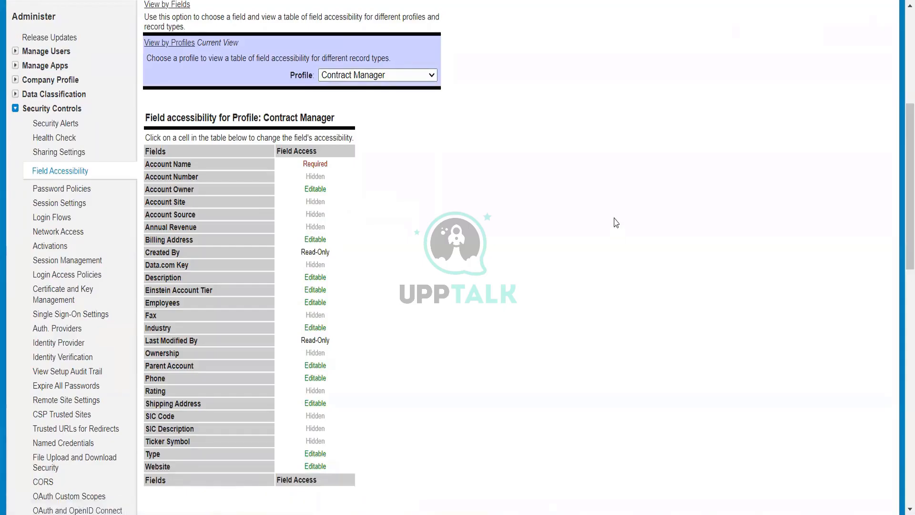
Open the Website field's settings and make it required on the Account Layout page layout, then save
{"action": "scroll", "coordinate": [457, 374], "scroll_direction": "down", "scroll_amount": 1}
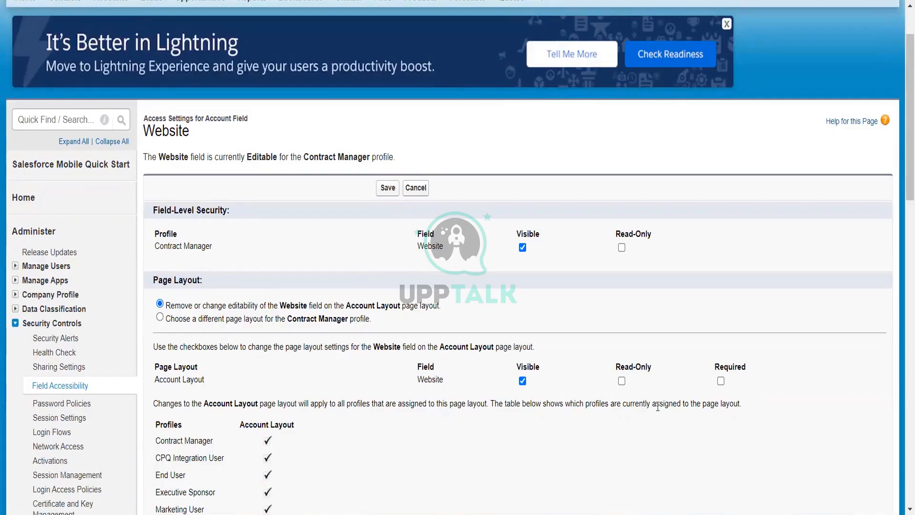
{"action": "left_click", "coordinate": [721, 380]}
{"action": "scroll", "coordinate": [516, 332], "scroll_direction": "down", "scroll_amount": 3}
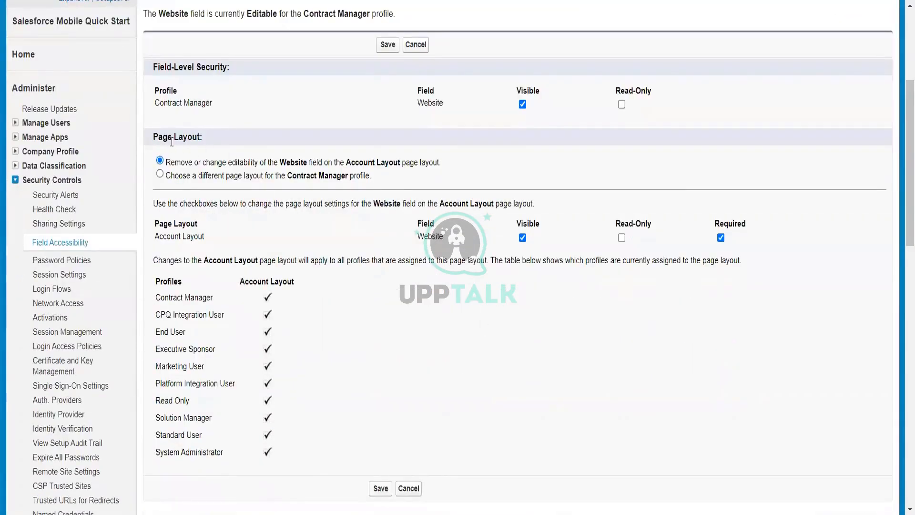
{"action": "left_click_drag", "start_coordinate": [153, 136], "coordinate": [197, 137]}
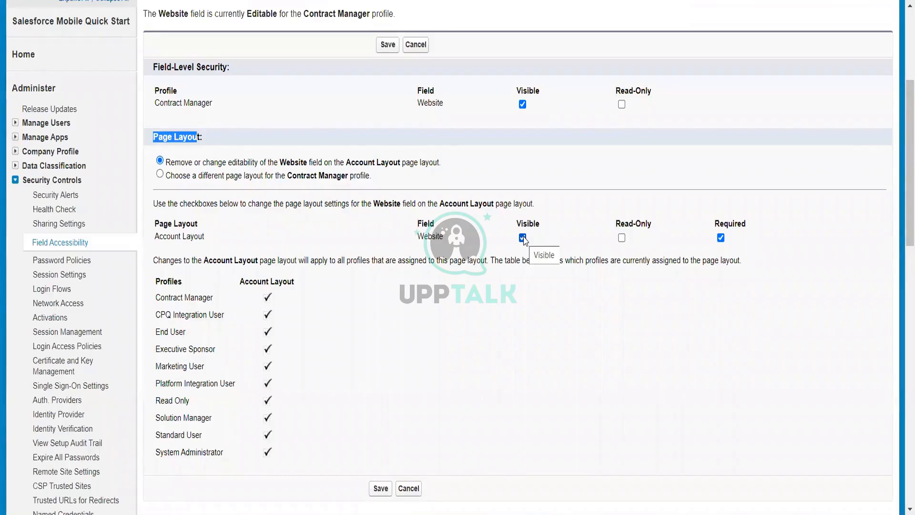
{"action": "scroll", "coordinate": [524, 239], "scroll_direction": "down", "scroll_amount": 2}
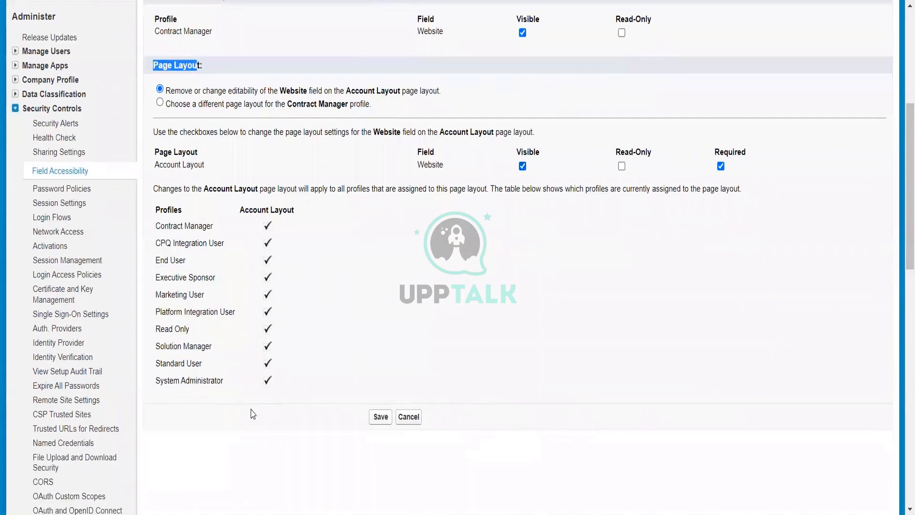
{"action": "left_click", "coordinate": [523, 166]}
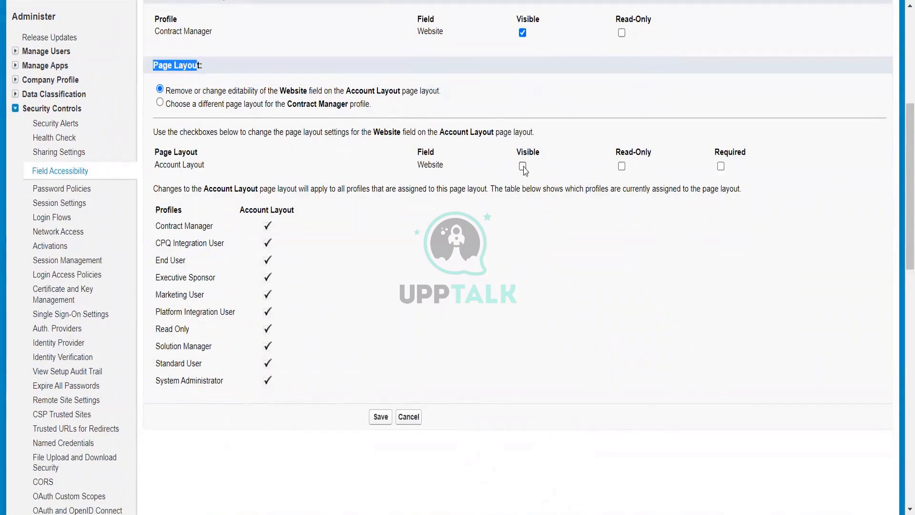
{"action": "left_click", "coordinate": [721, 167]}
{"action": "left_click", "coordinate": [380, 418]}
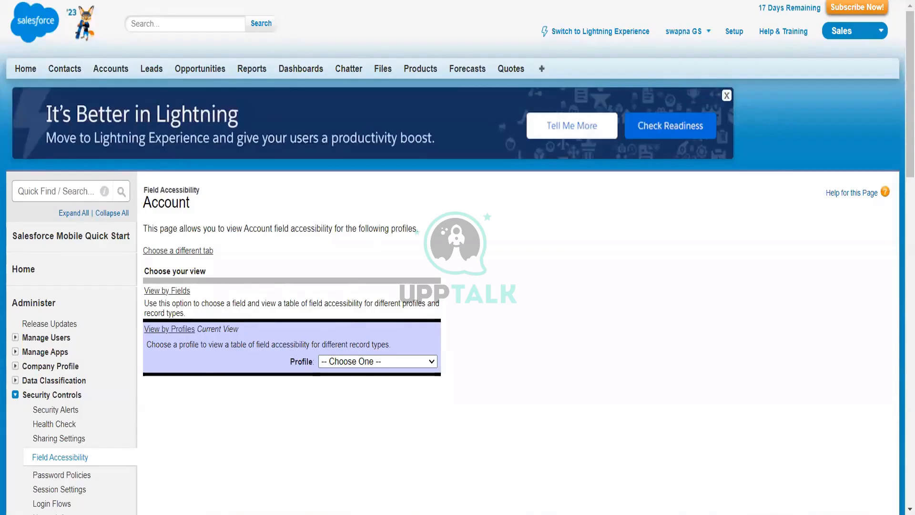
Choose Contract Manager and review its updated Account field accessibility table
{"action": "left_click", "coordinate": [375, 367]}
{"action": "left_click", "coordinate": [364, 386]}
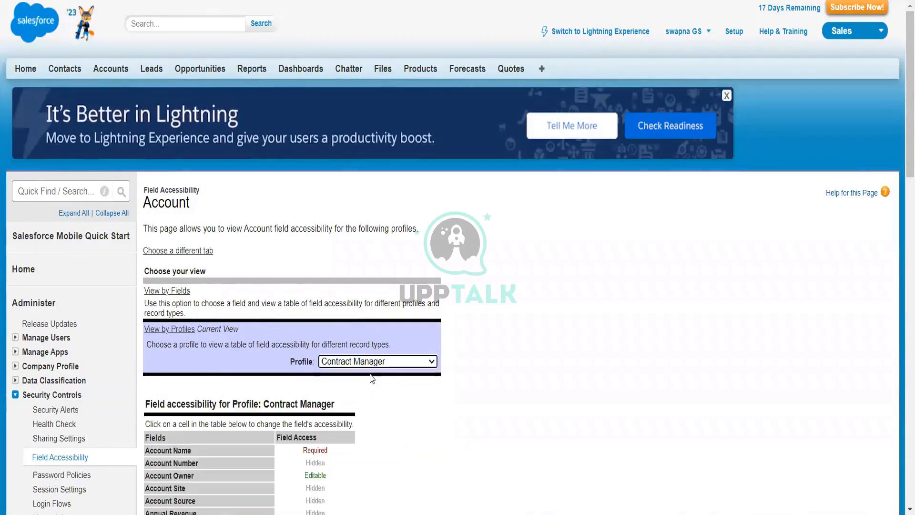
{"action": "scroll", "coordinate": [362, 382], "scroll_direction": "down", "scroll_amount": 9}
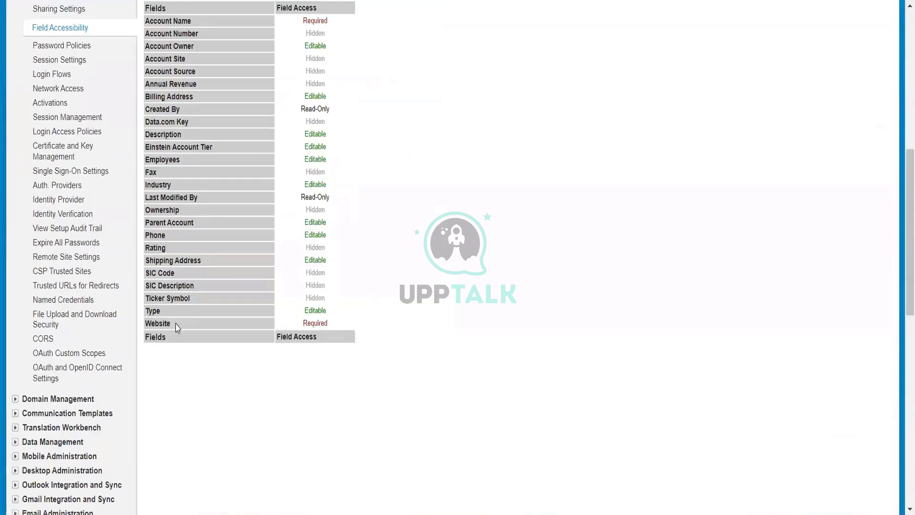
{"action": "scroll", "coordinate": [403, 304], "scroll_direction": "up", "scroll_amount": 1}
{"action": "scroll", "coordinate": [402, 303], "scroll_direction": "up", "scroll_amount": 5}
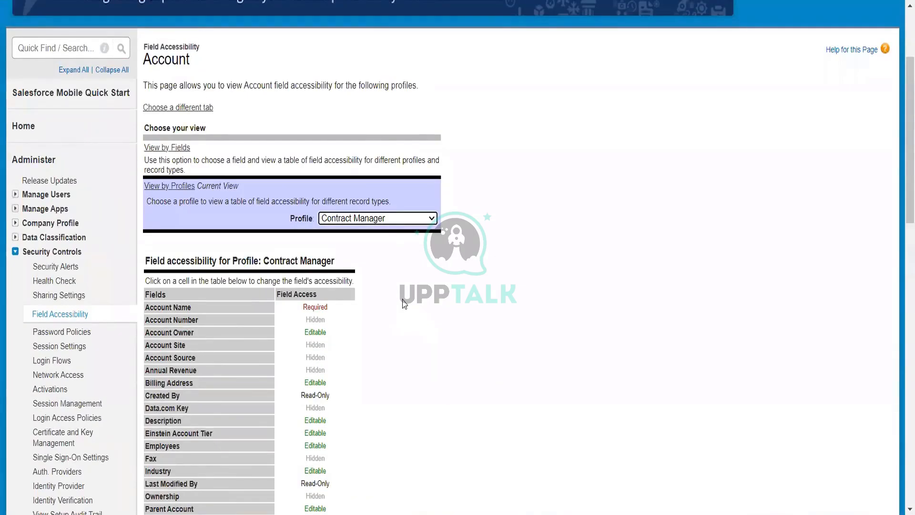
{"action": "scroll", "coordinate": [403, 304], "scroll_direction": "down", "scroll_amount": 6}
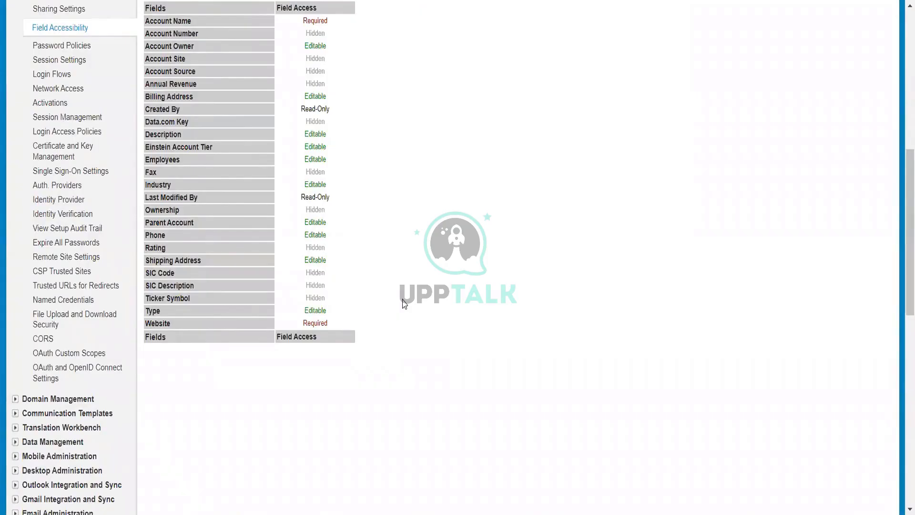
{"action": "scroll", "coordinate": [403, 304], "scroll_direction": "up", "scroll_amount": 2}
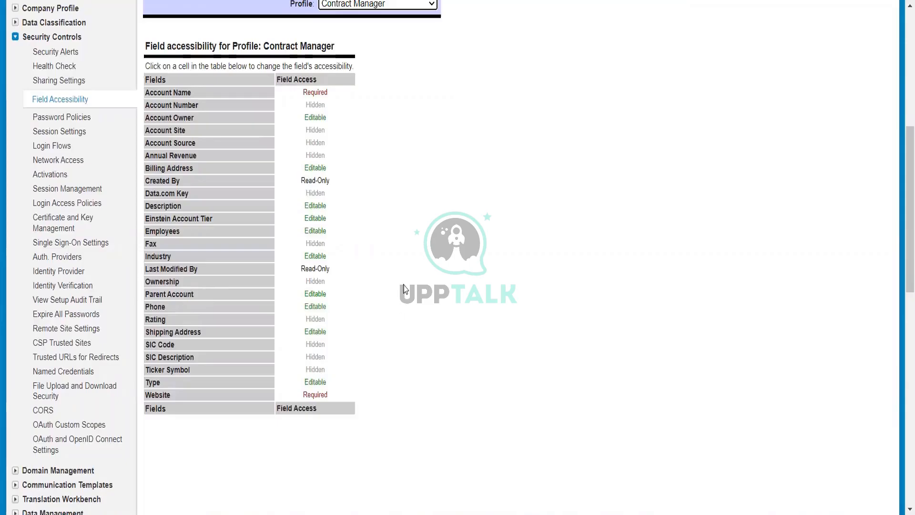
{"action": "scroll", "coordinate": [487, 331], "scroll_direction": "up", "scroll_amount": 5}
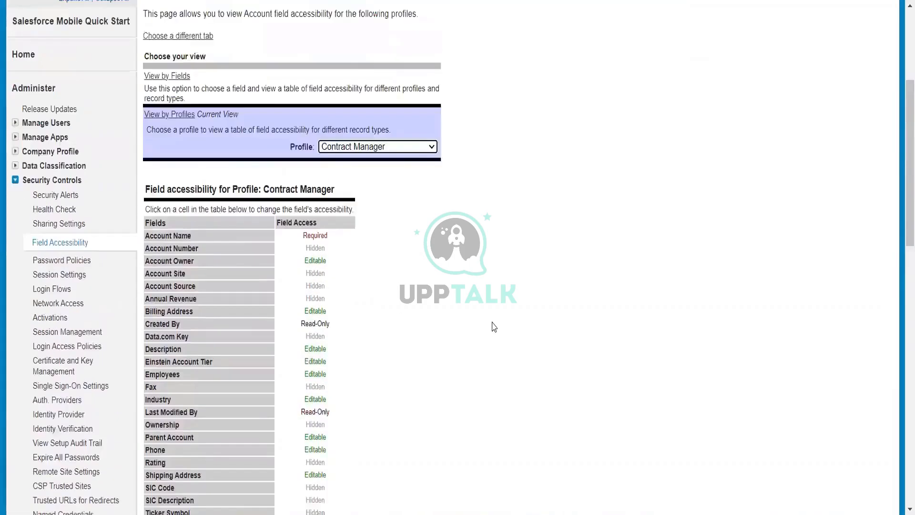
{"action": "scroll", "coordinate": [494, 327], "scroll_direction": "down", "scroll_amount": 2}
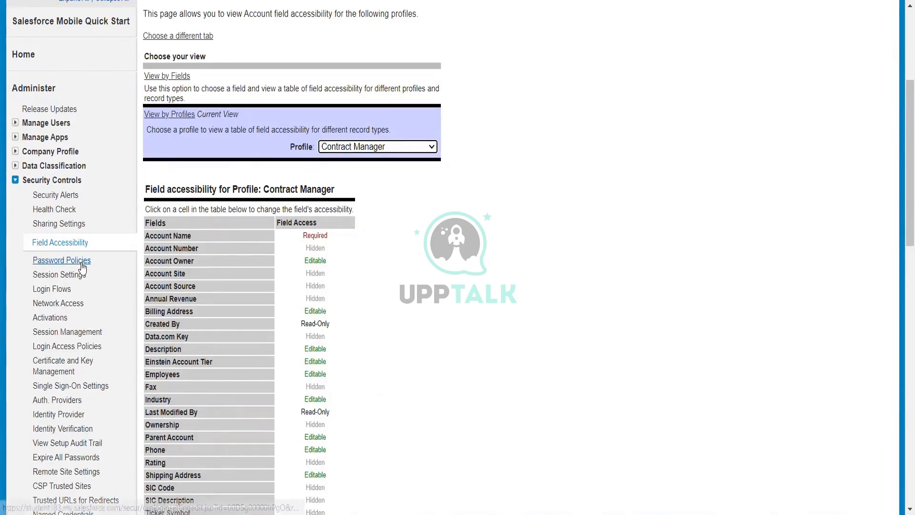
Open Password Policies and review the password expiration and complexity requirement options
{"action": "scroll", "coordinate": [525, 314], "scroll_direction": "down", "scroll_amount": 3}
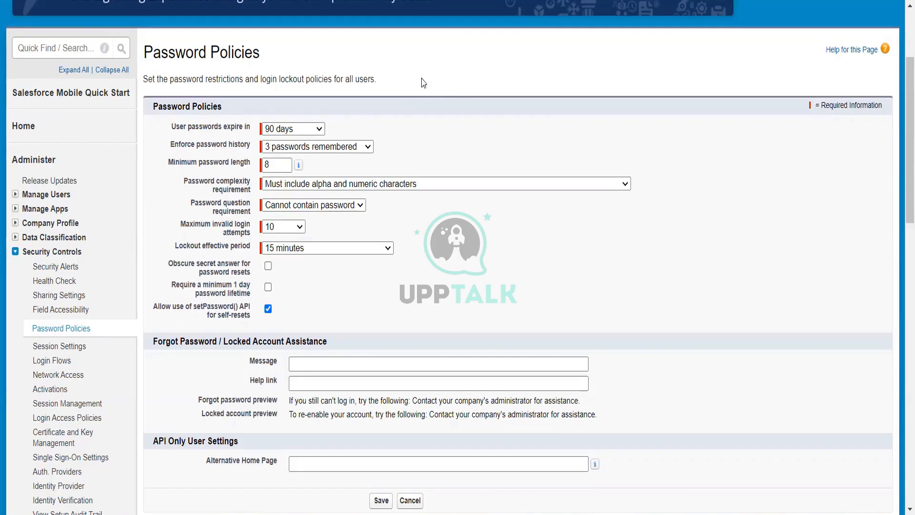
{"action": "left_click", "coordinate": [303, 130]}
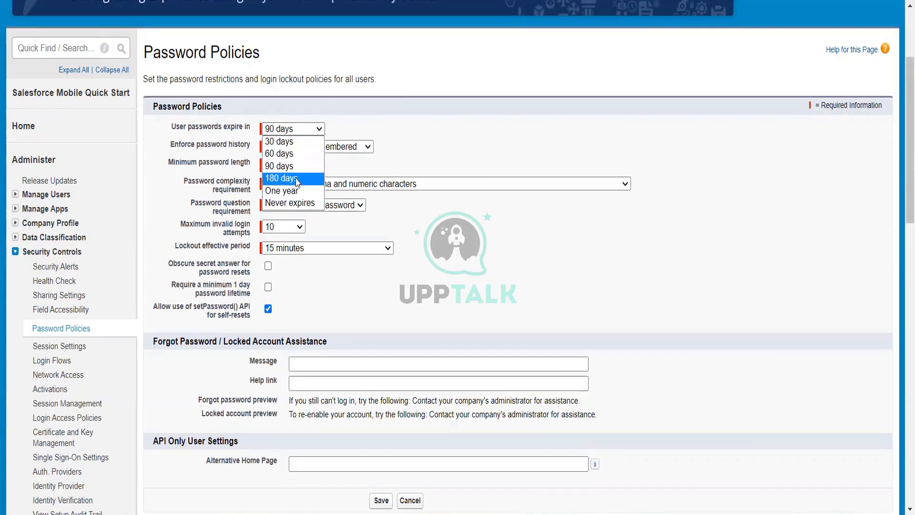
{"action": "left_click", "coordinate": [398, 139]}
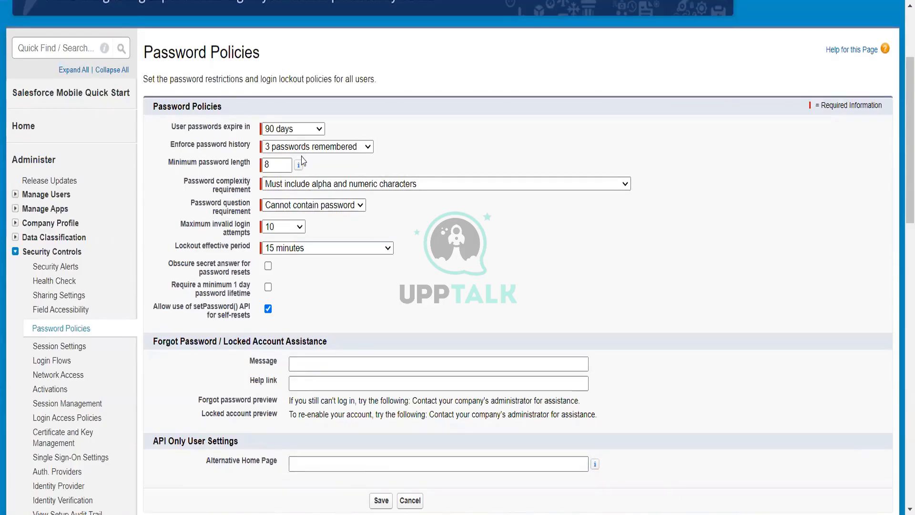
{"action": "mouse_move", "coordinate": [299, 165]}
{"action": "left_click", "coordinate": [342, 186]}
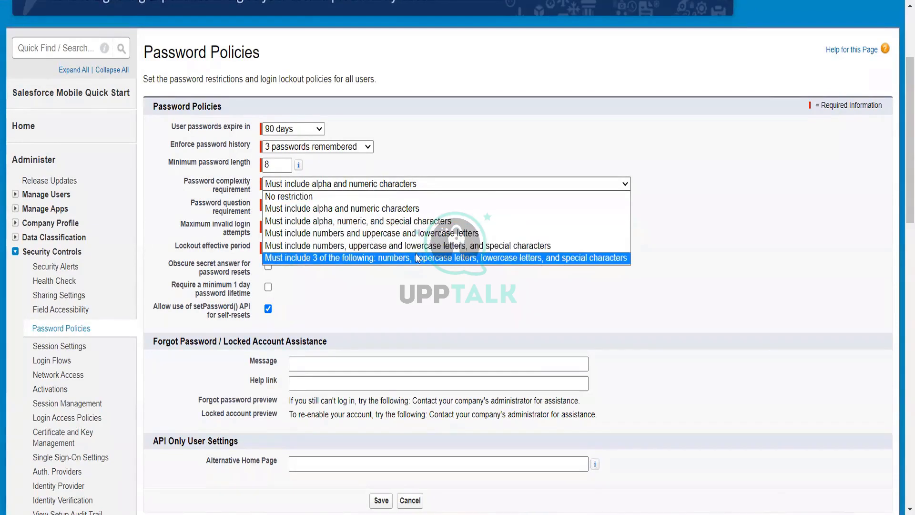
{"action": "left_click", "coordinate": [681, 211]}
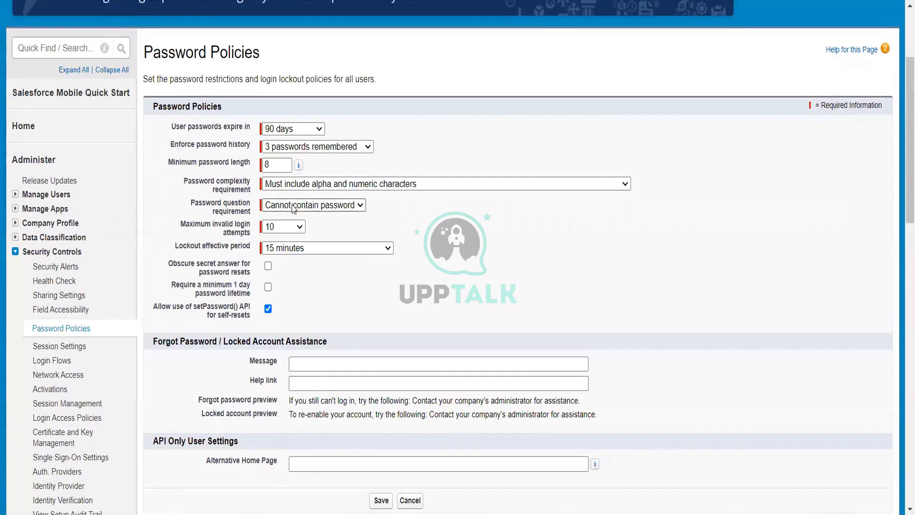
Review the password history and maximum invalid login attempts options
{"action": "left_click", "coordinate": [301, 148]}
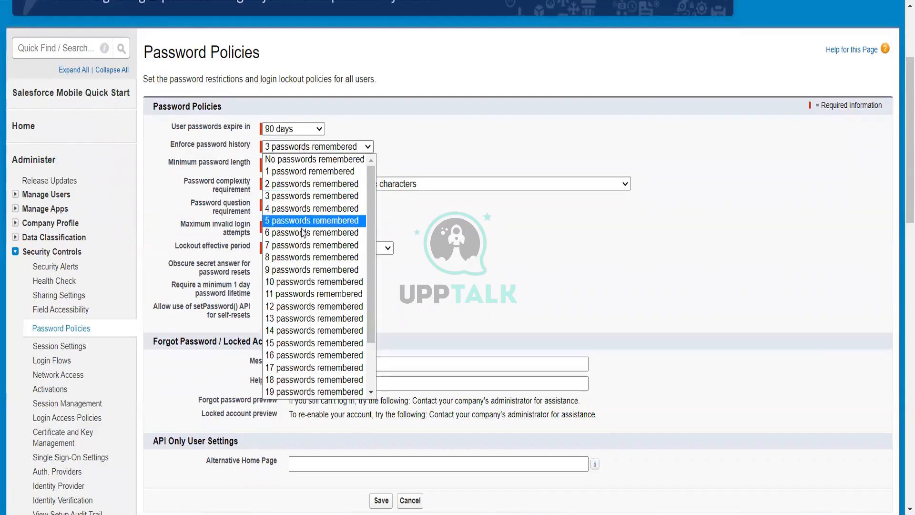
{"action": "scroll", "coordinate": [305, 258], "scroll_direction": "down", "scroll_amount": 1}
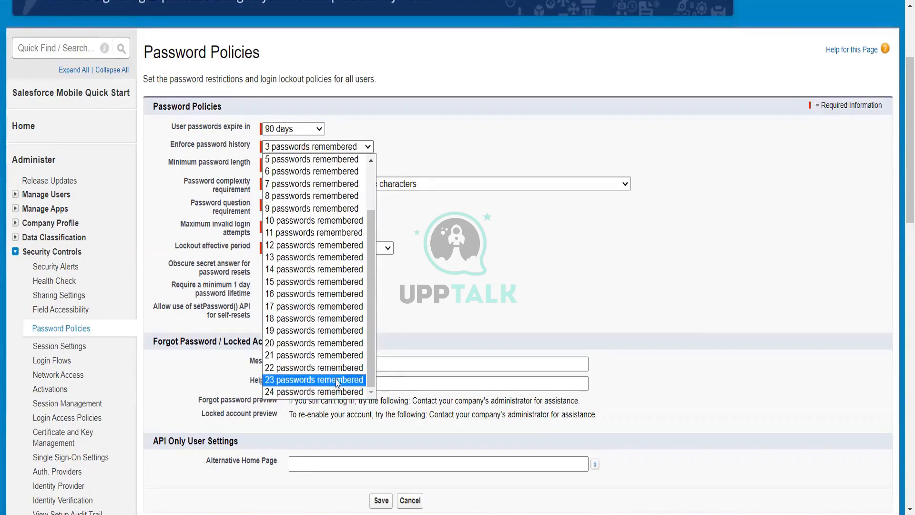
{"action": "scroll", "coordinate": [332, 246], "scroll_direction": "up", "scroll_amount": 2}
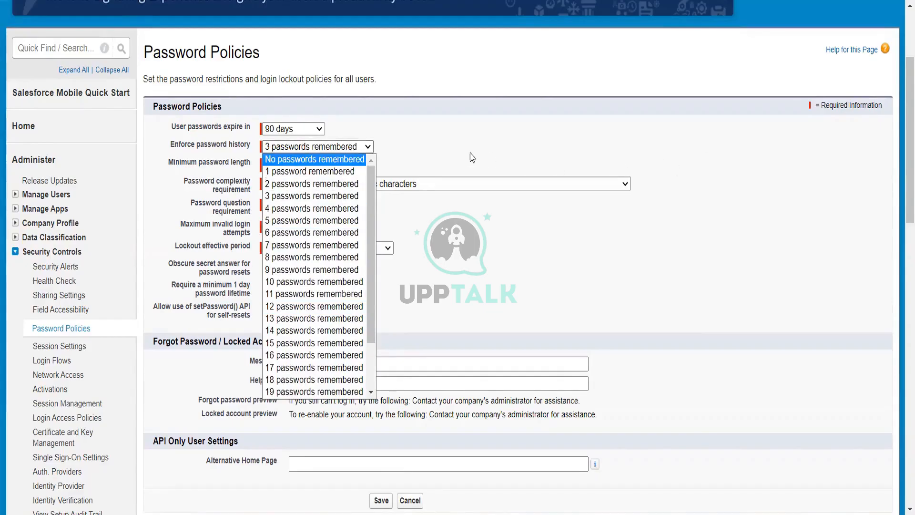
{"action": "left_click", "coordinate": [448, 147]}
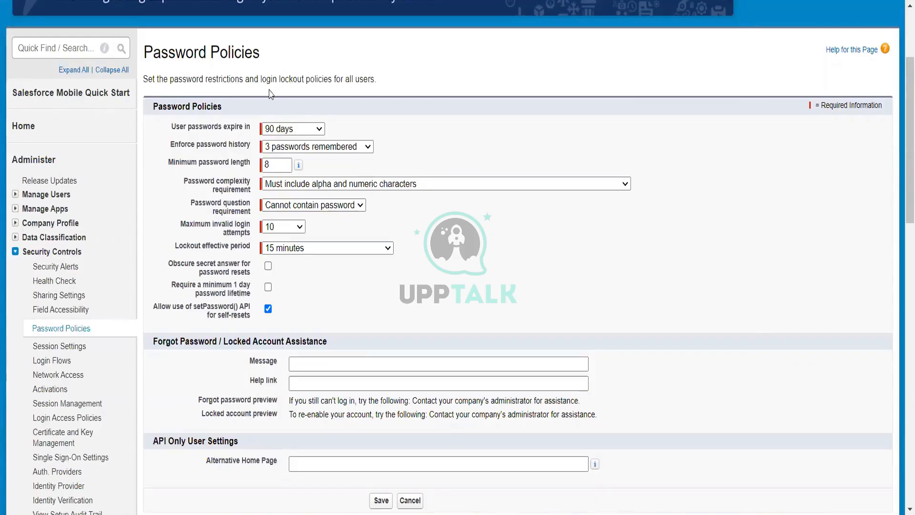
{"action": "left_click", "coordinate": [286, 231]}
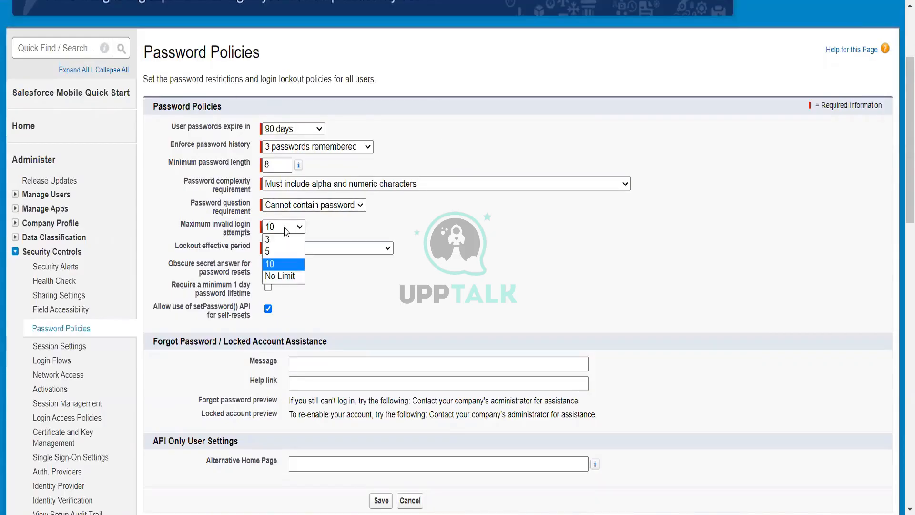